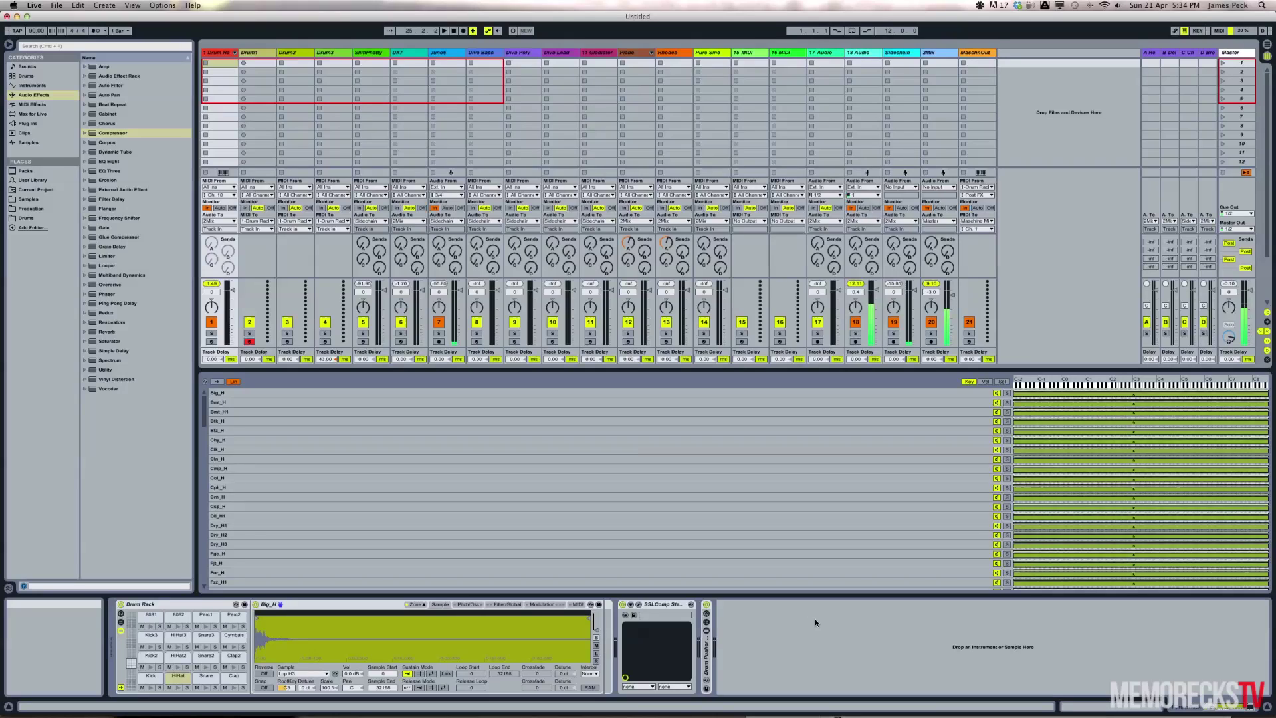
# Launch the Native Instruments Controller Editor from the Dock.
pyautogui.moveTo(752, 702)
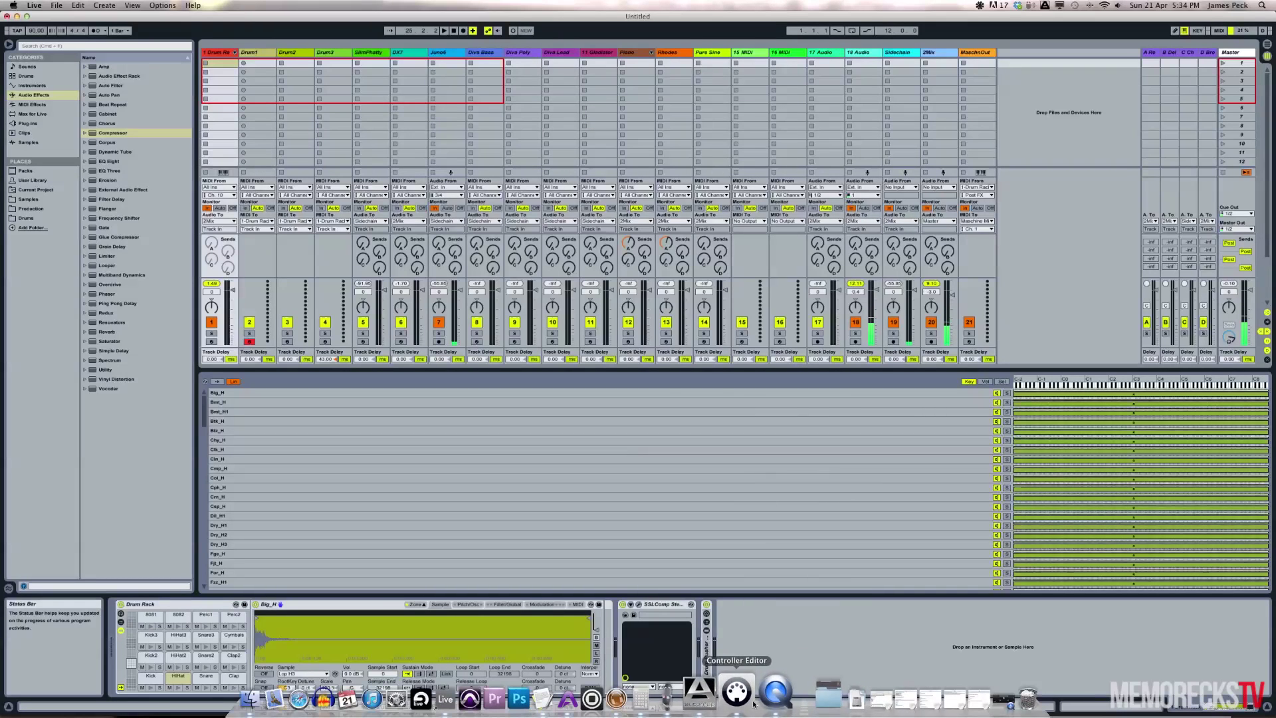
pyautogui.click(753, 703)
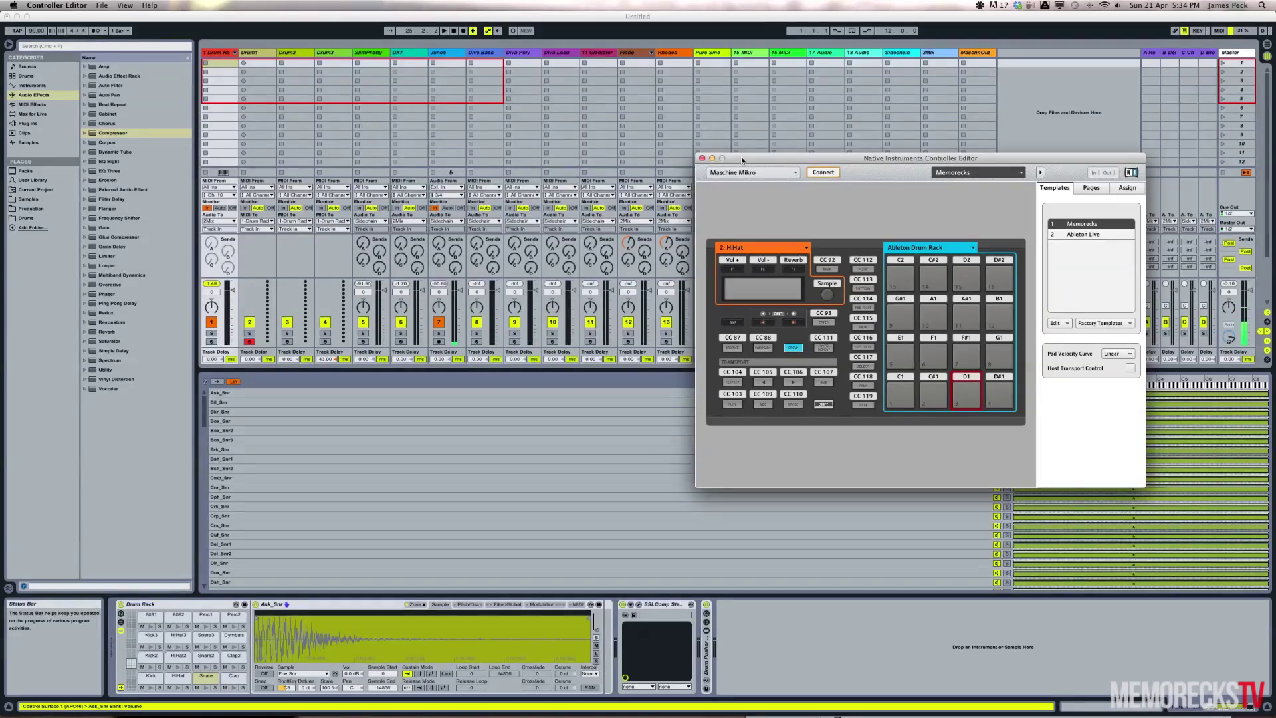
# Hide the Controller Editor and open the Drum1 clip's notes in the fleet video tut2 set.
pyautogui.press('super+Tab')
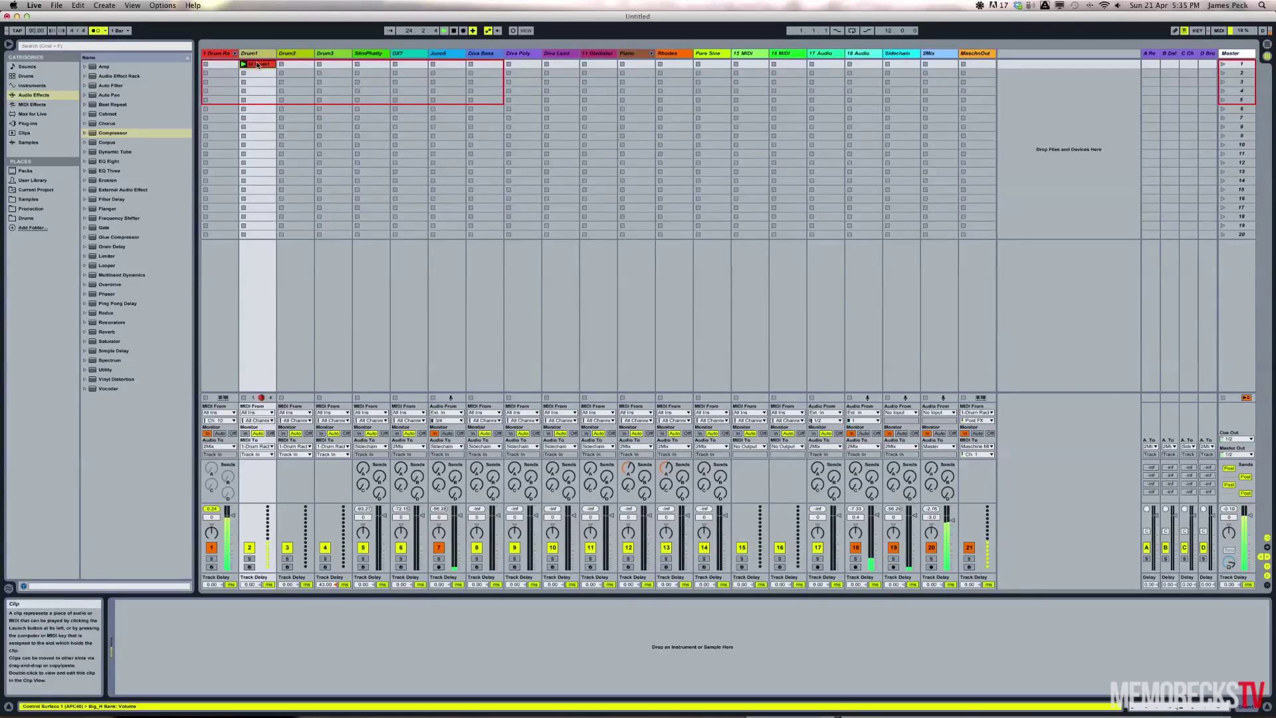
pyautogui.doubleClick(258, 65)
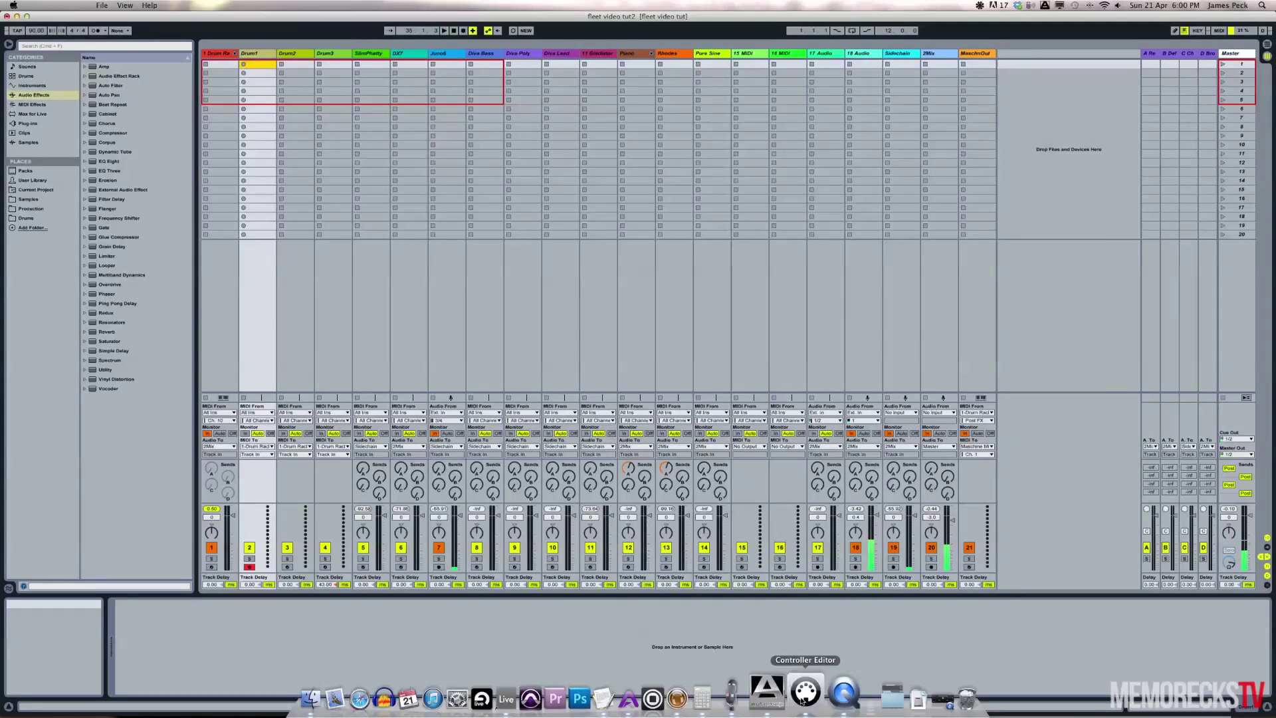
pyautogui.click(804, 695)
pyautogui.moveTo(929, 169); pyautogui.dragTo(885, 172)
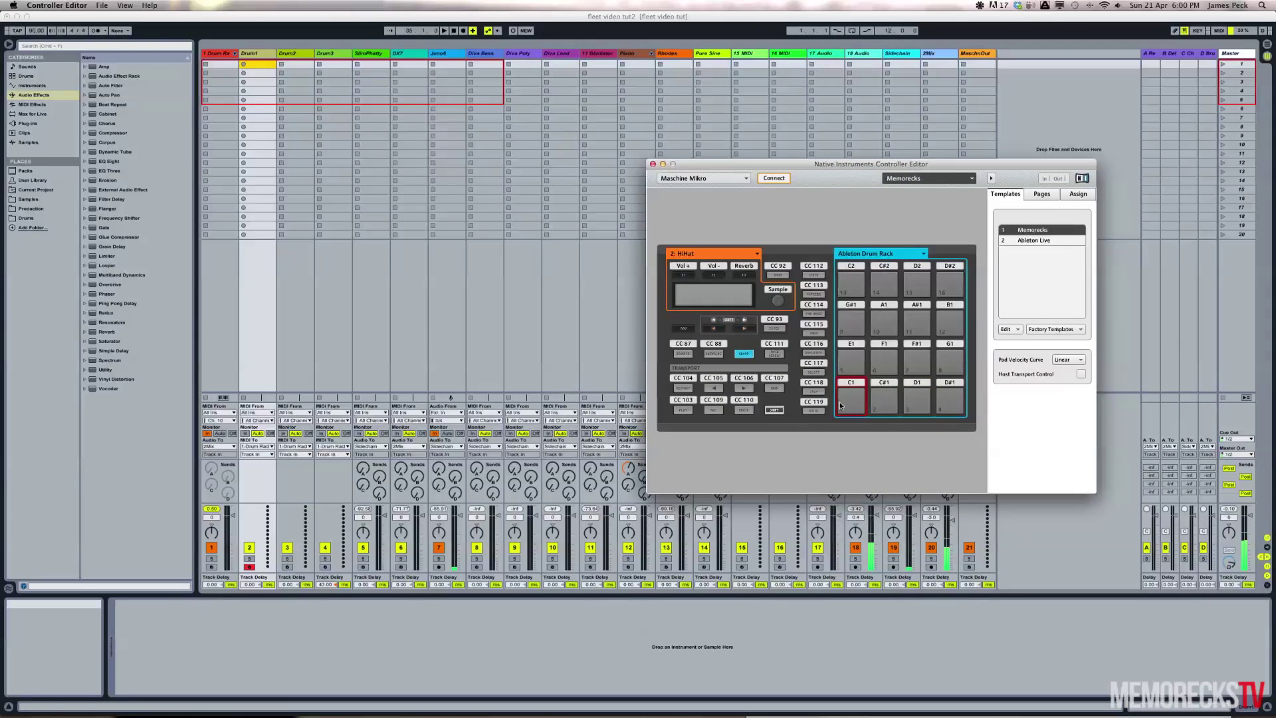
pyautogui.click(1075, 195)
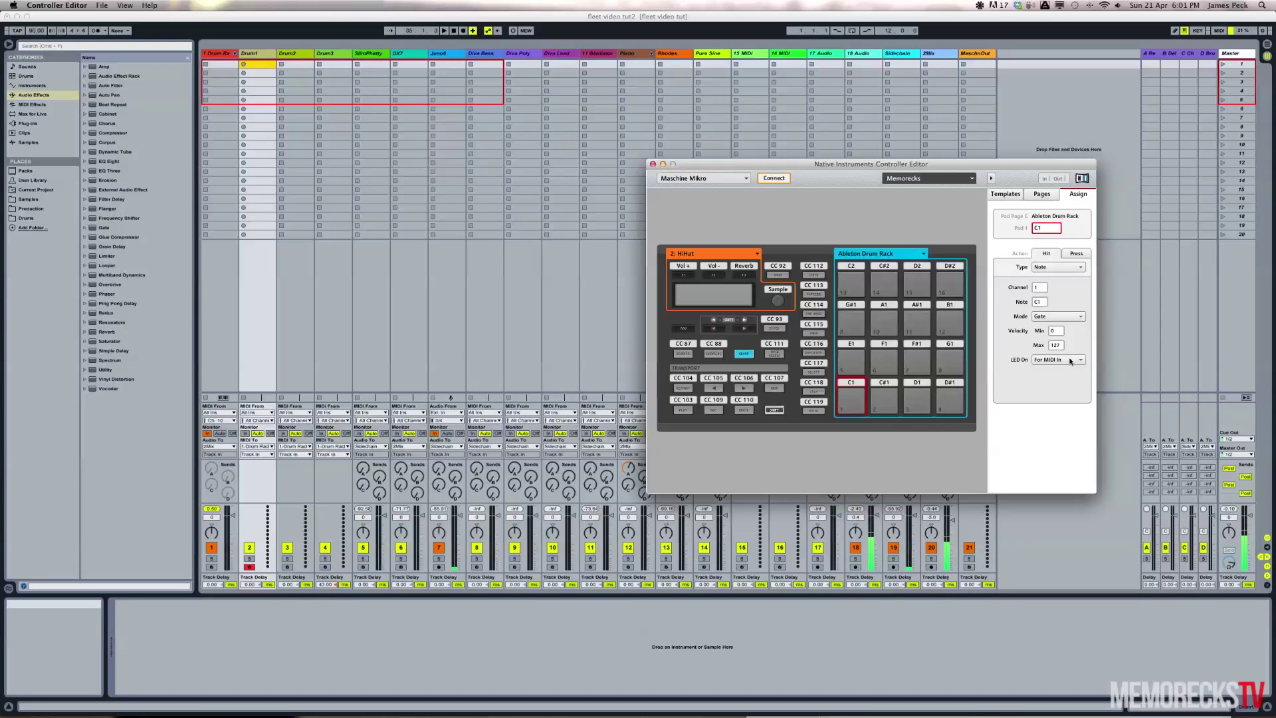
pyautogui.click(1033, 563)
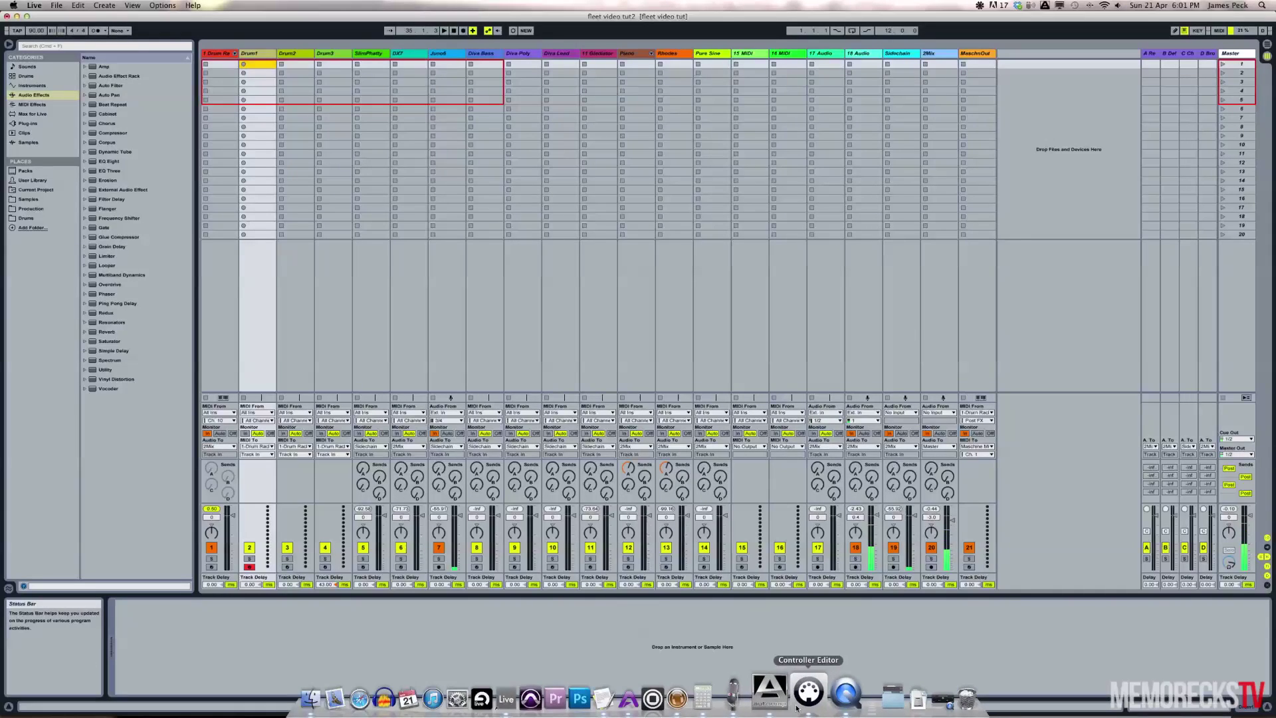
# Insert a MIDI track and route MaschnOut from 1-Drum Rack to Maschine Mikro Ch. 1.
pyautogui.click(980, 54)
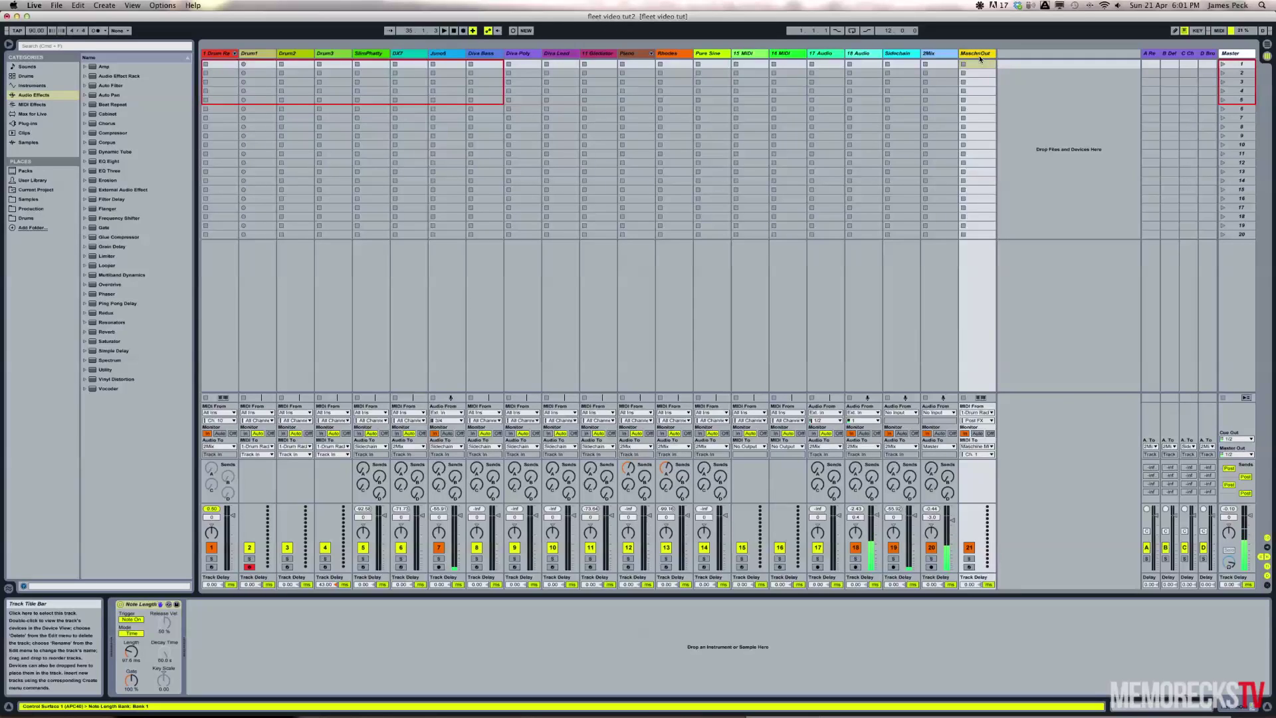
pyautogui.press('super+shift+t')
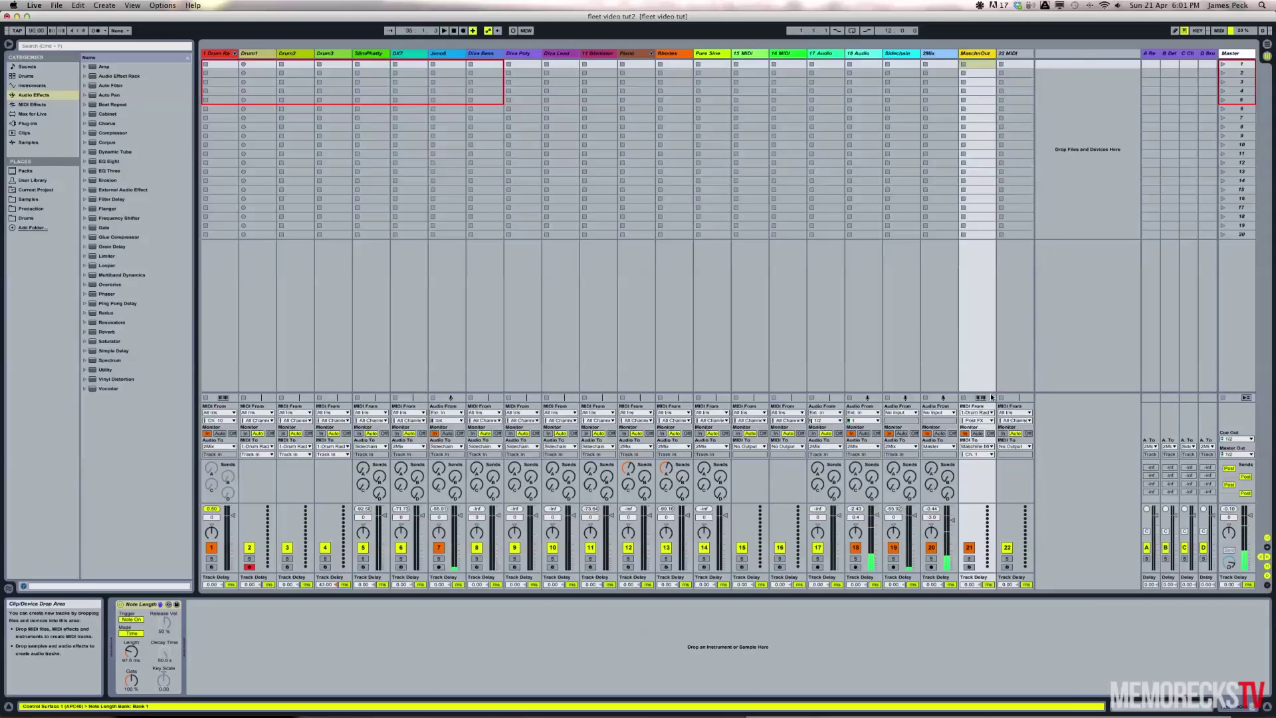
pyautogui.click(984, 413)
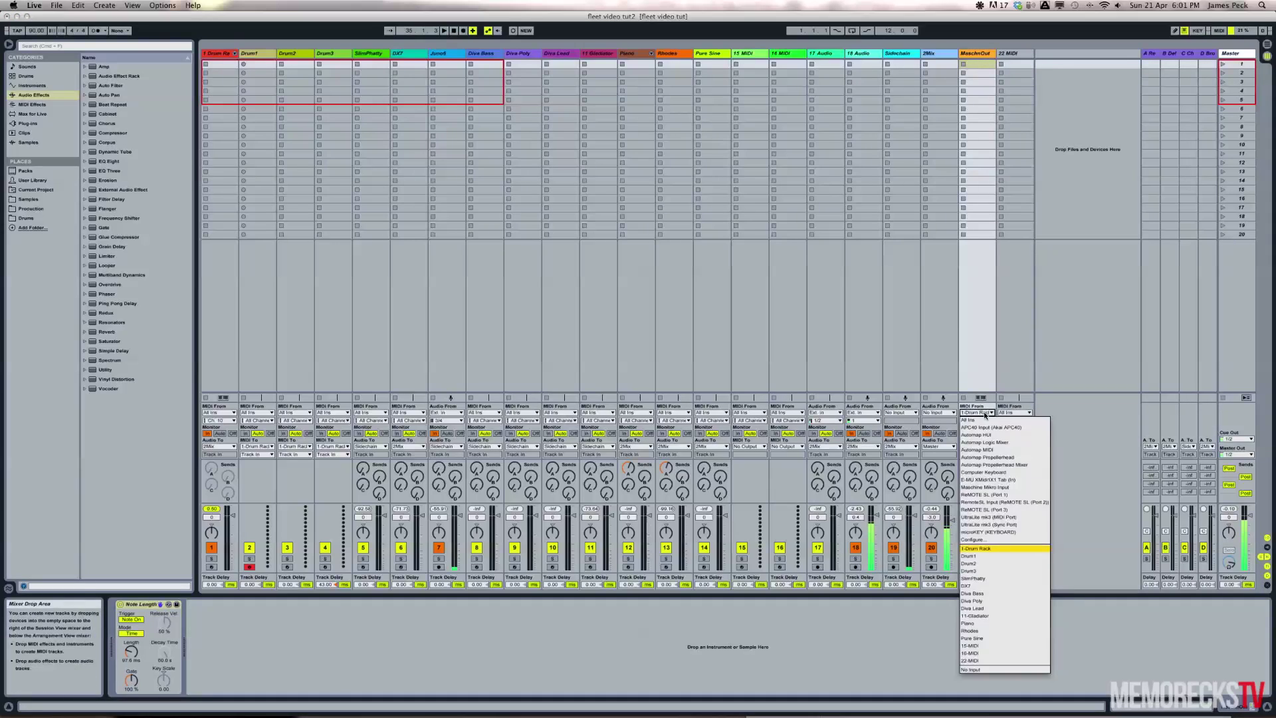
pyautogui.click(989, 549)
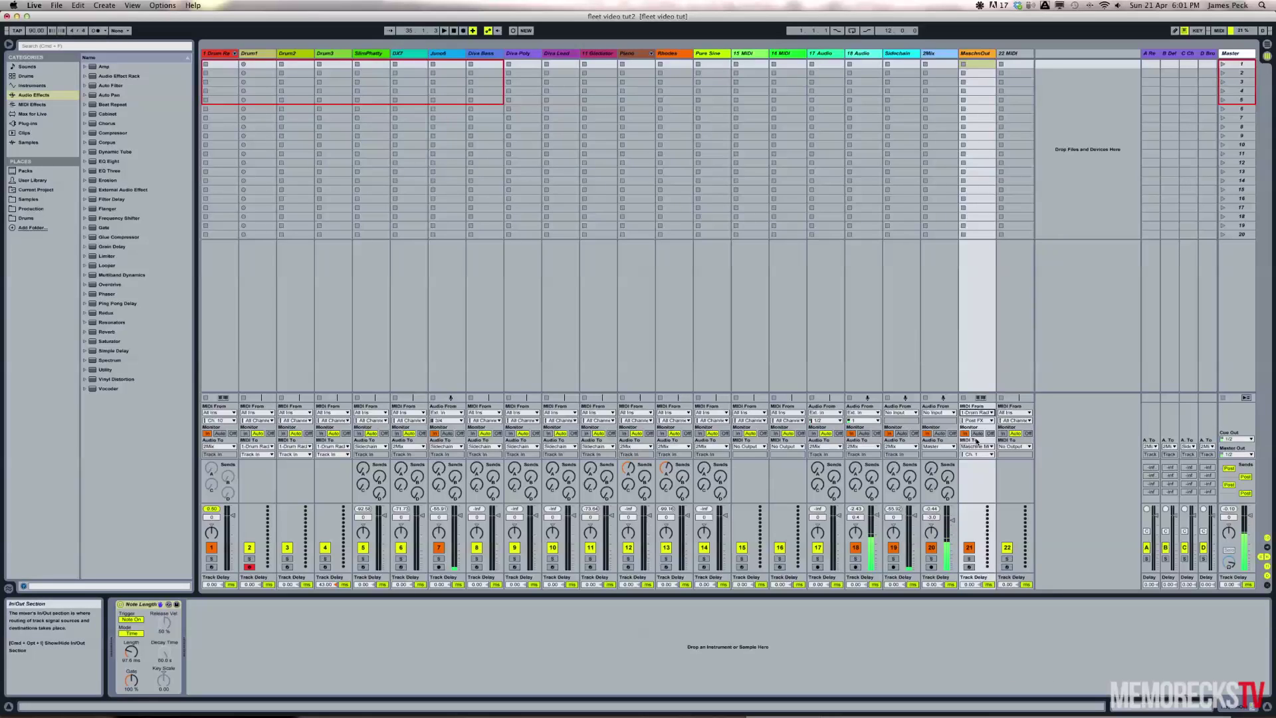
pyautogui.click(972, 445)
pyautogui.click(1008, 464)
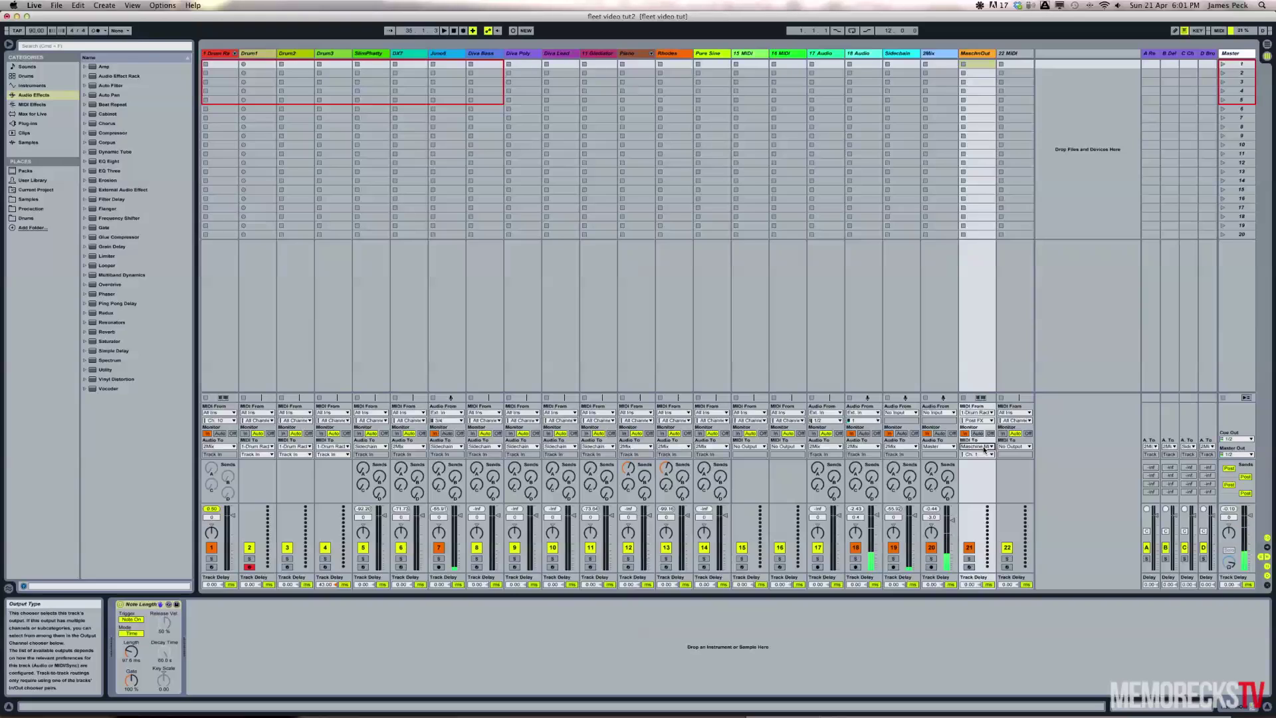
pyautogui.click(986, 454)
pyautogui.click(989, 456)
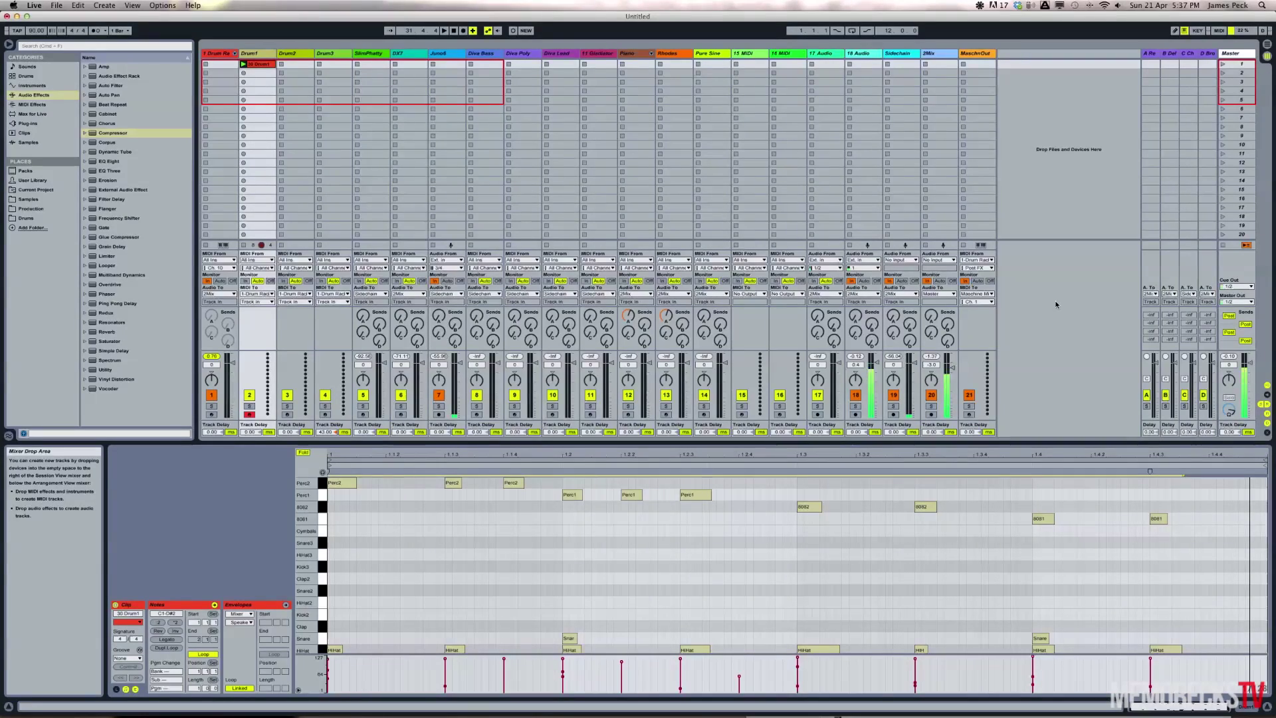
# Show the Arrangement view from bar 1 with the 17 Audio track lane enlarged.
pyautogui.click(823, 55)
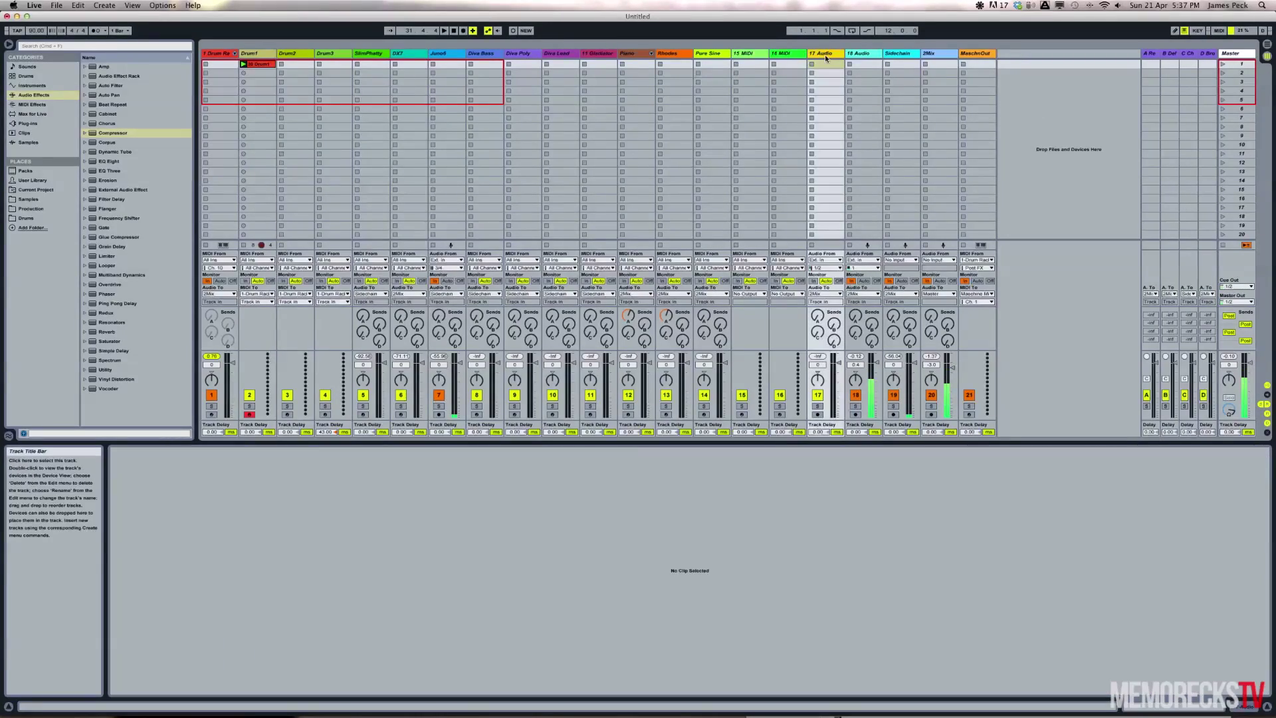
pyautogui.press('Tab')
pyautogui.scroll(1, 1039, 333)
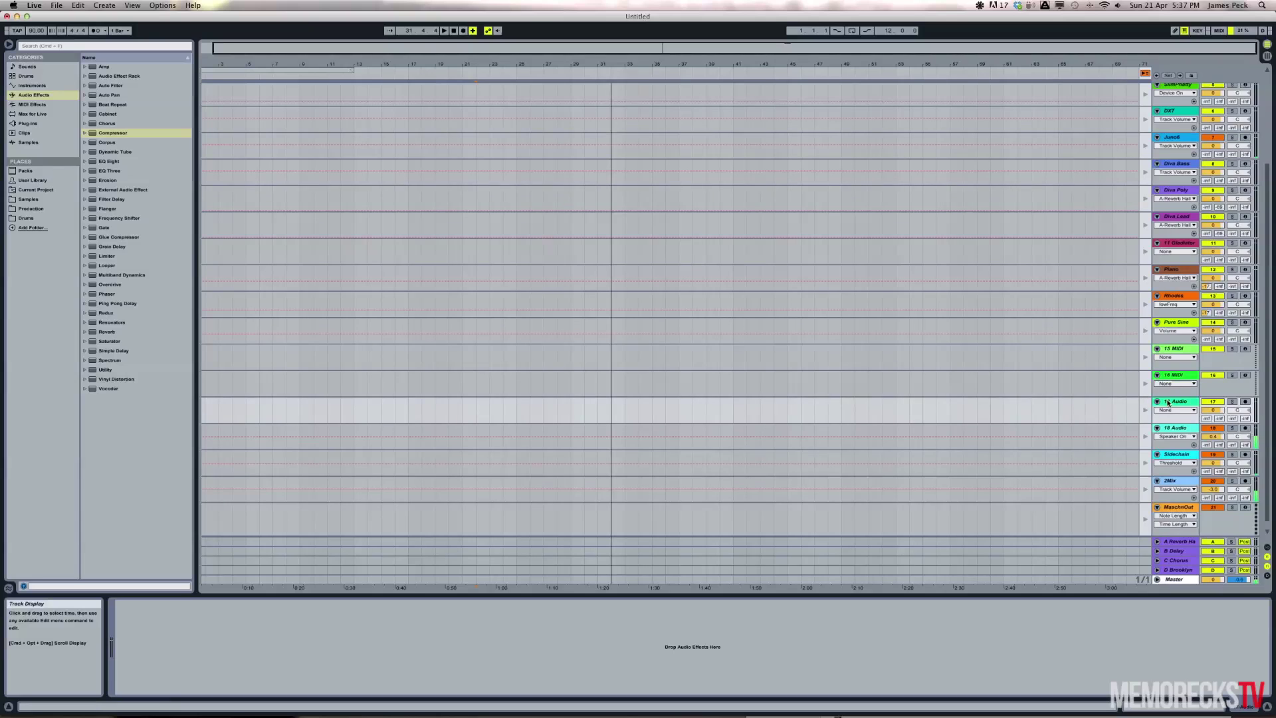
pyautogui.hotkey('alt', 'Down')
pyautogui.moveTo(213, 63); pyautogui.dragTo(207, 64)
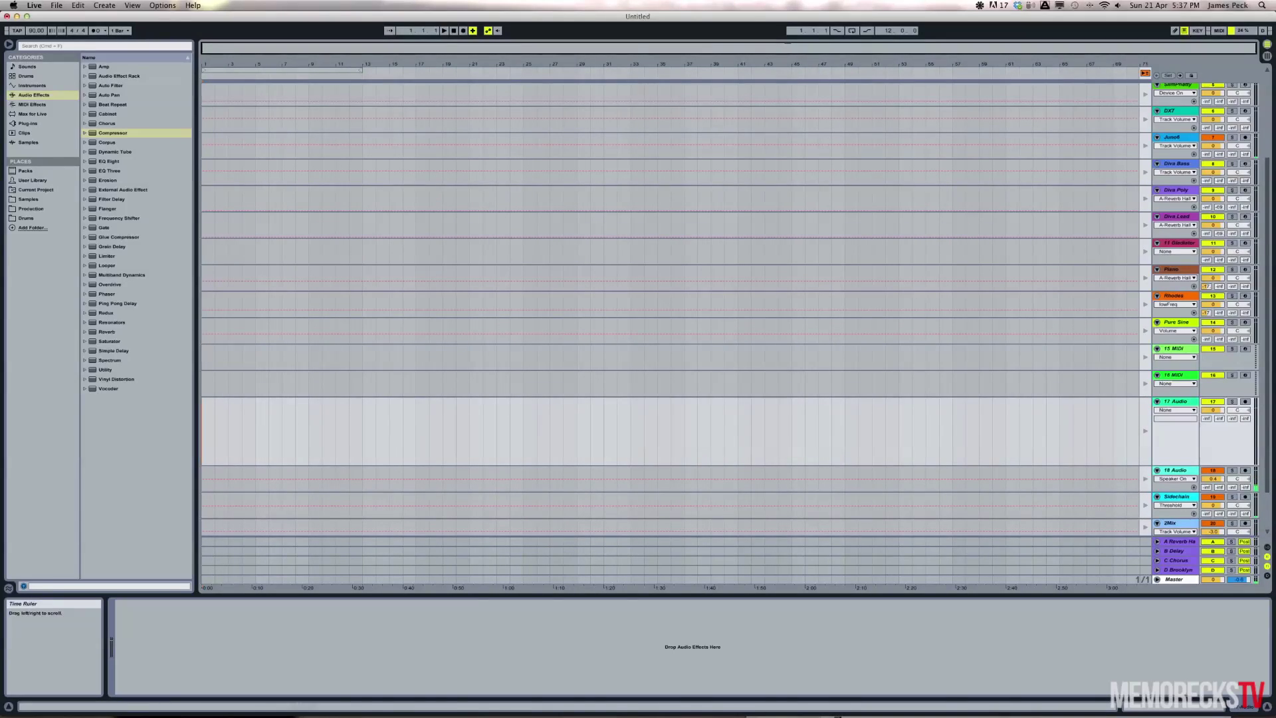
pyautogui.moveTo(340, 713)
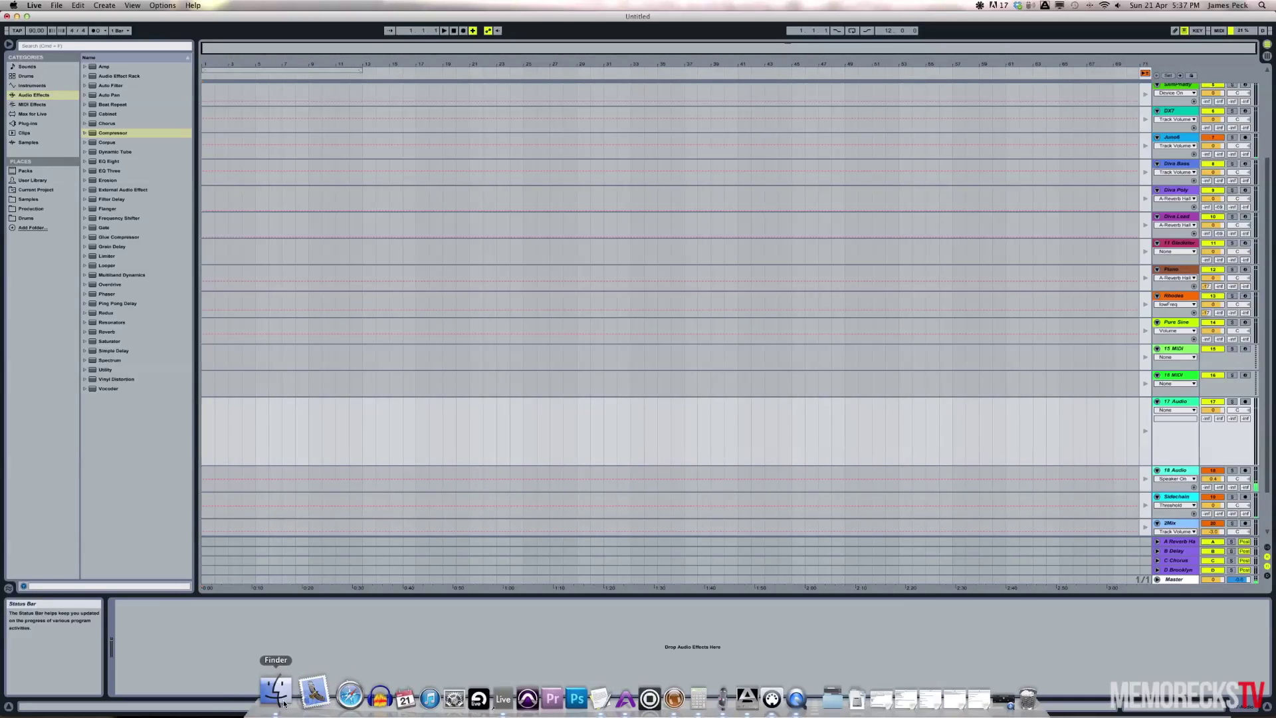
# Drag the Jazz Beatbox video from Finder's Downloads folder onto the 17 Audio track.
pyautogui.click(276, 695)
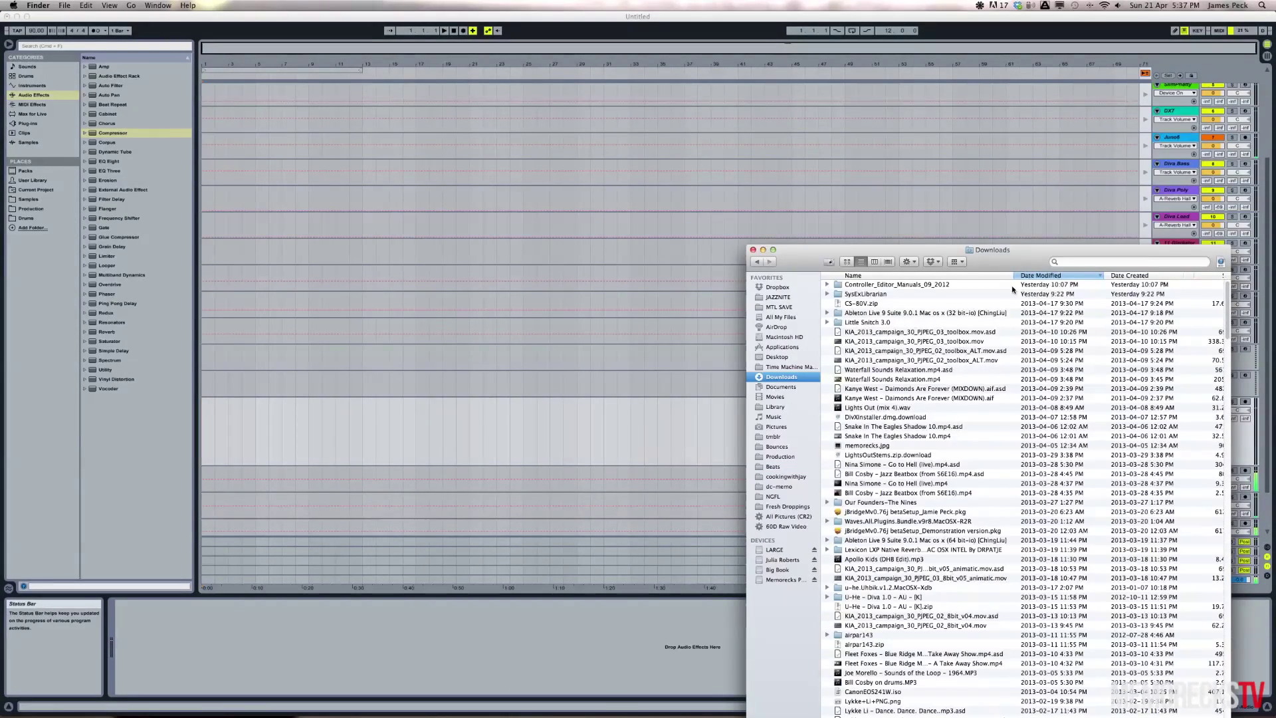
pyautogui.click(923, 379)
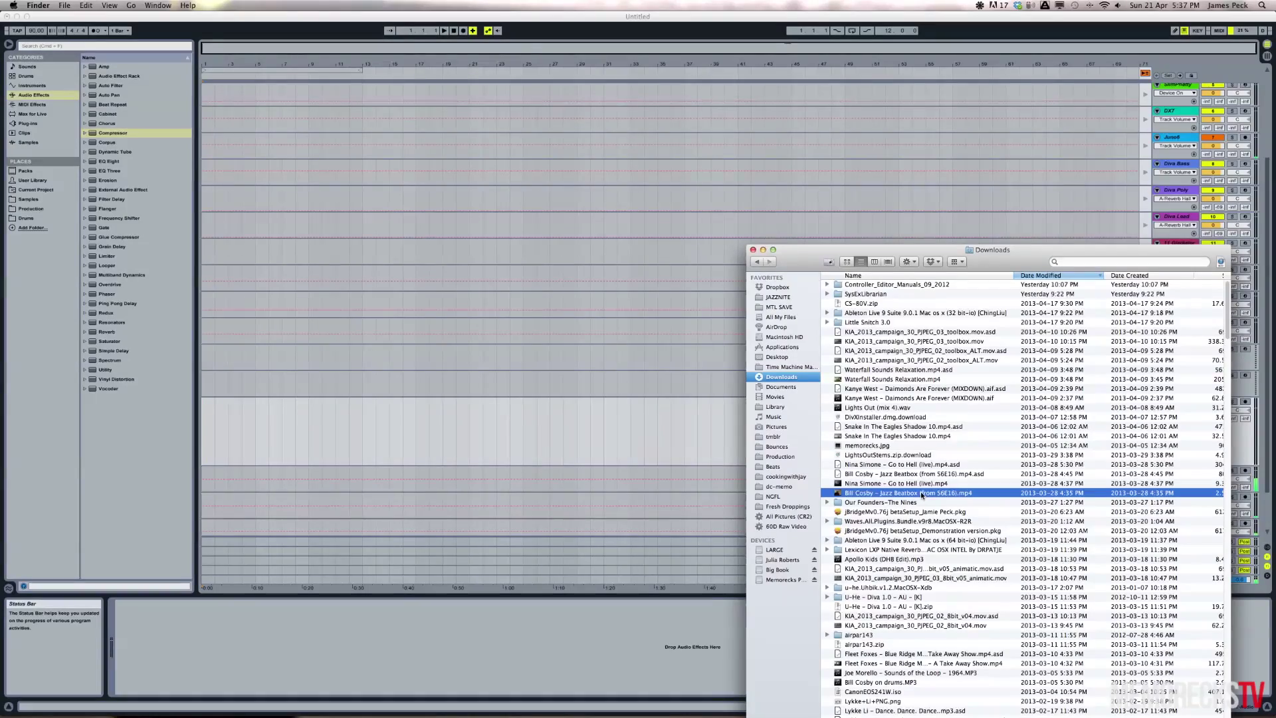
pyautogui.moveTo(532, 443); pyautogui.dragTo(258, 419)
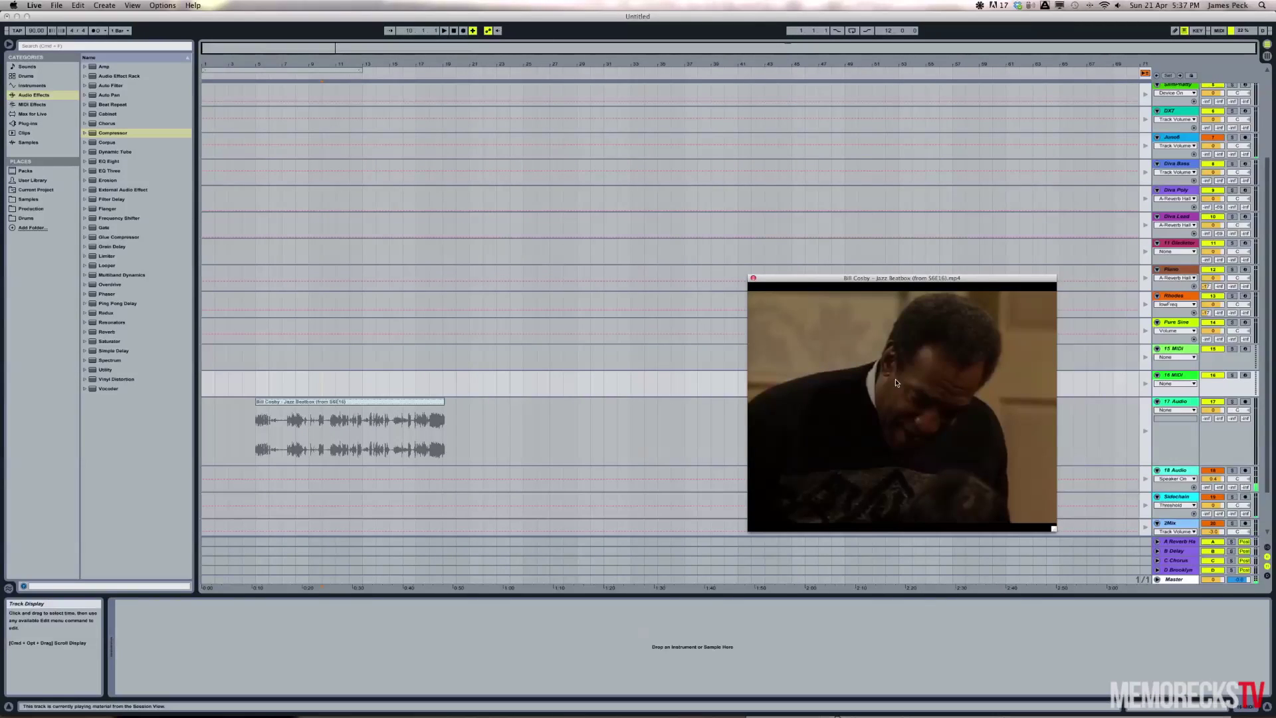
# Place the playhead inside the Bill Cosby clip, switch back to Arrangement playback, and zoom in.
pyautogui.click(282, 424)
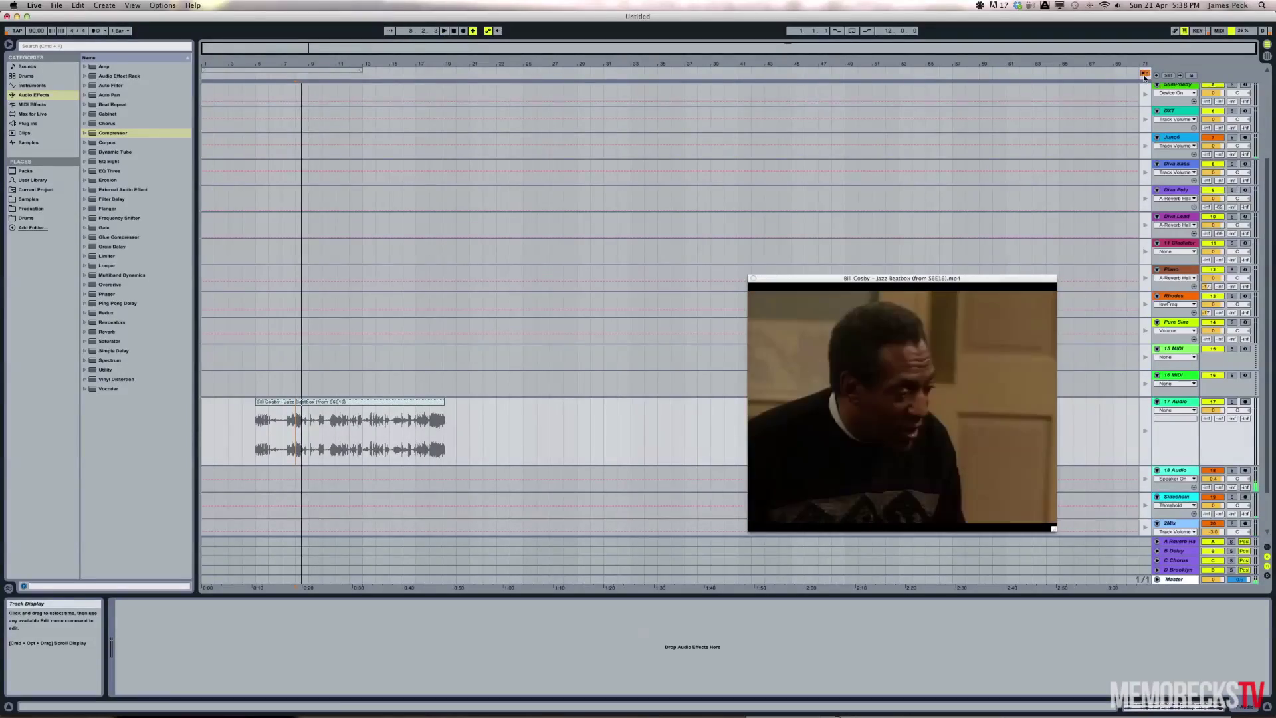
pyautogui.click(1144, 74)
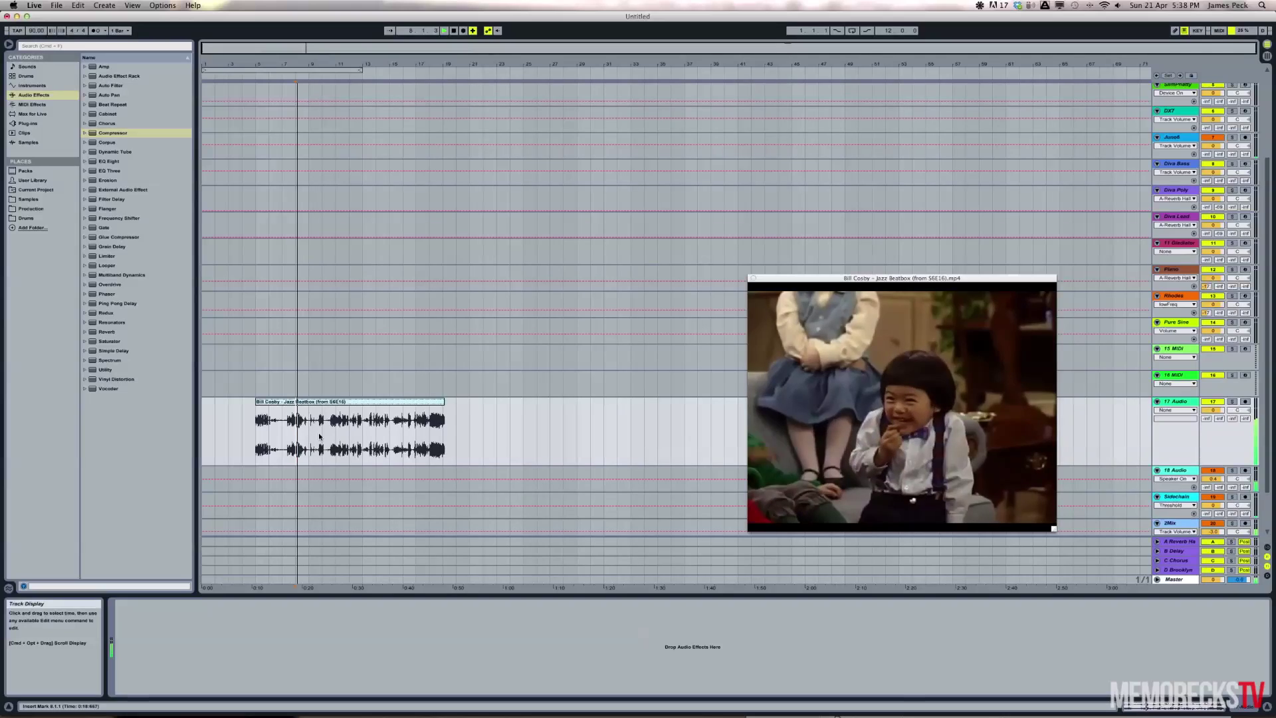
pyautogui.press('+')
pyautogui.press('+')
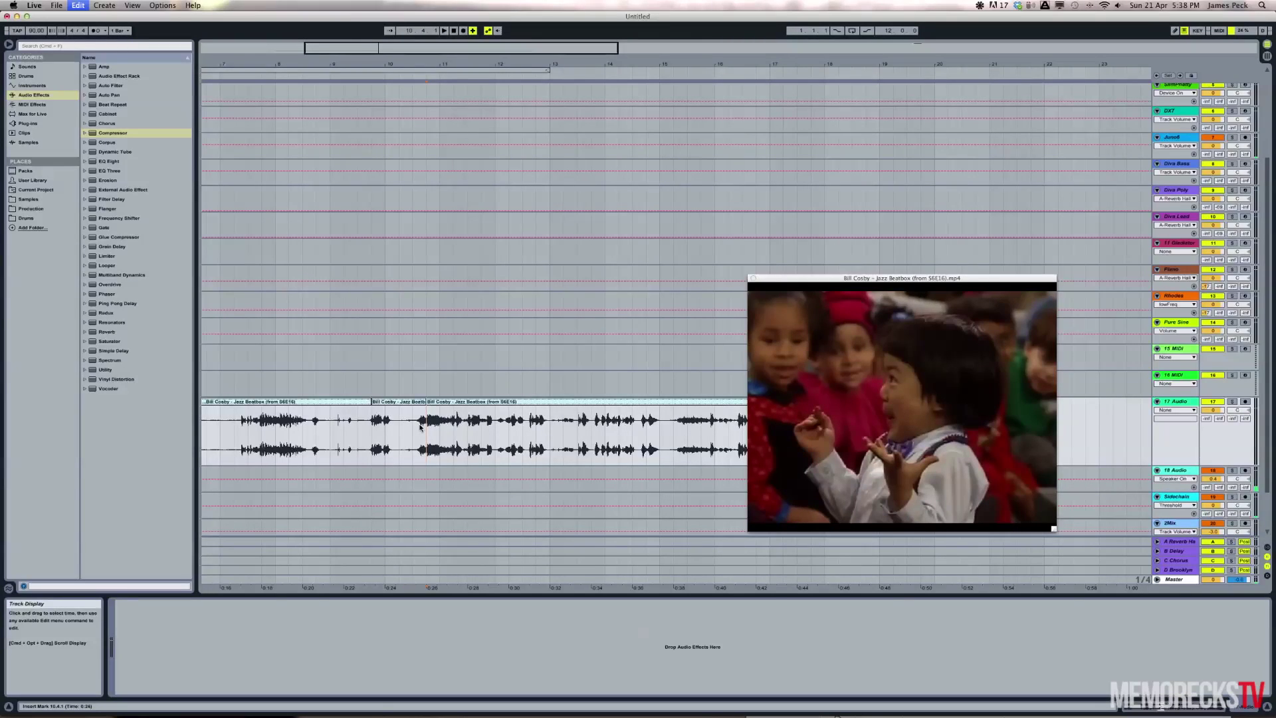
# Place the next cut point in the Bill Cosby clip at 0:28.667.
pyautogui.click(485, 421)
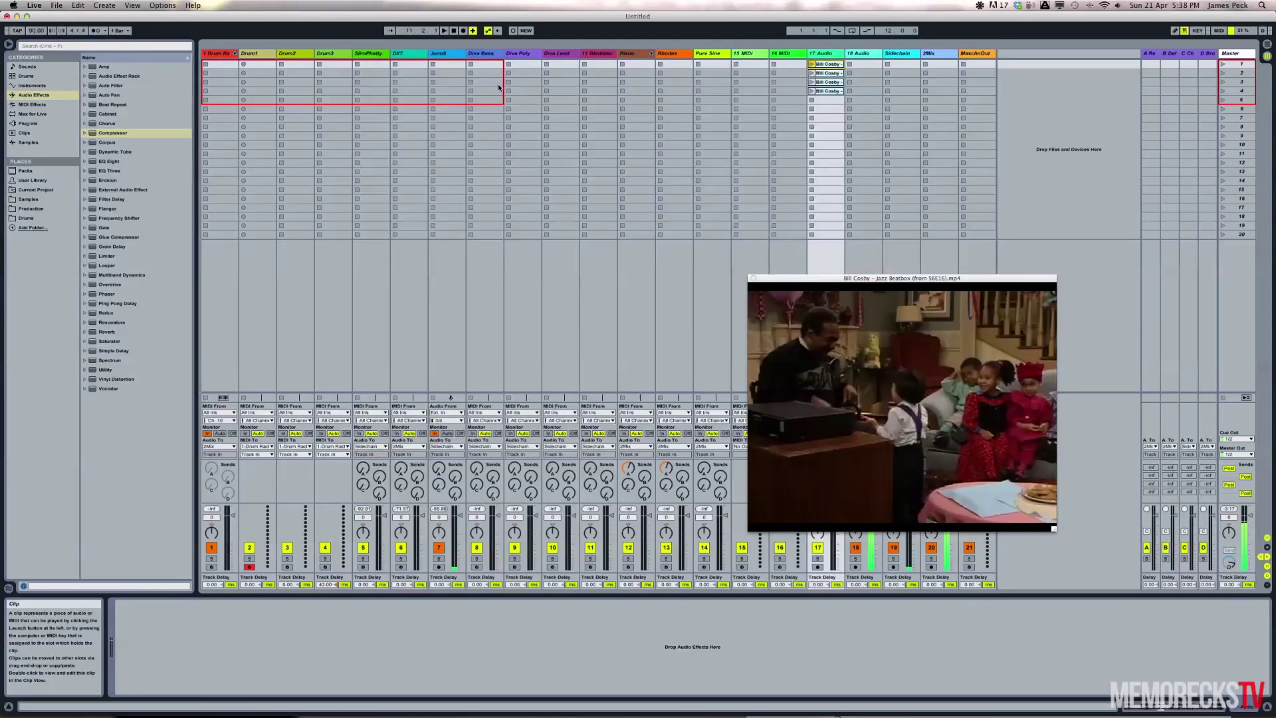
# Uncheck Launch Quantization Enabled in the Options menu.
pyautogui.click(133, 6)
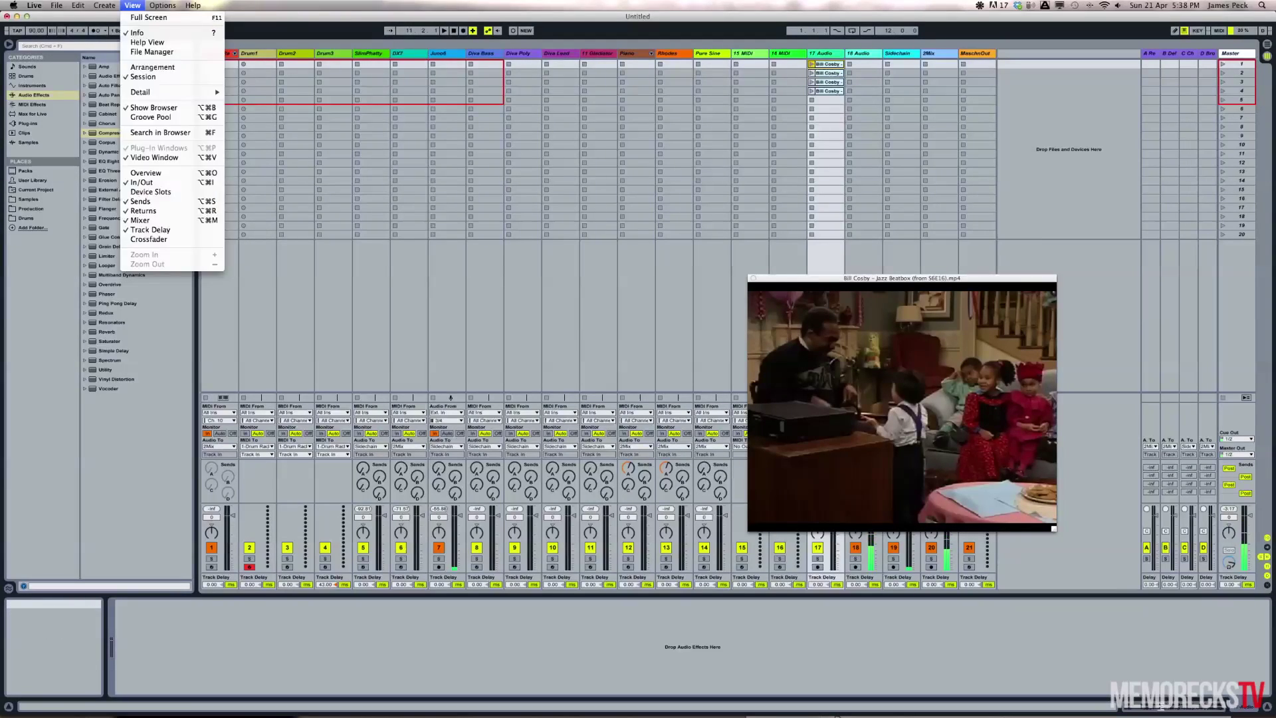
pyautogui.moveTo(162, 5)
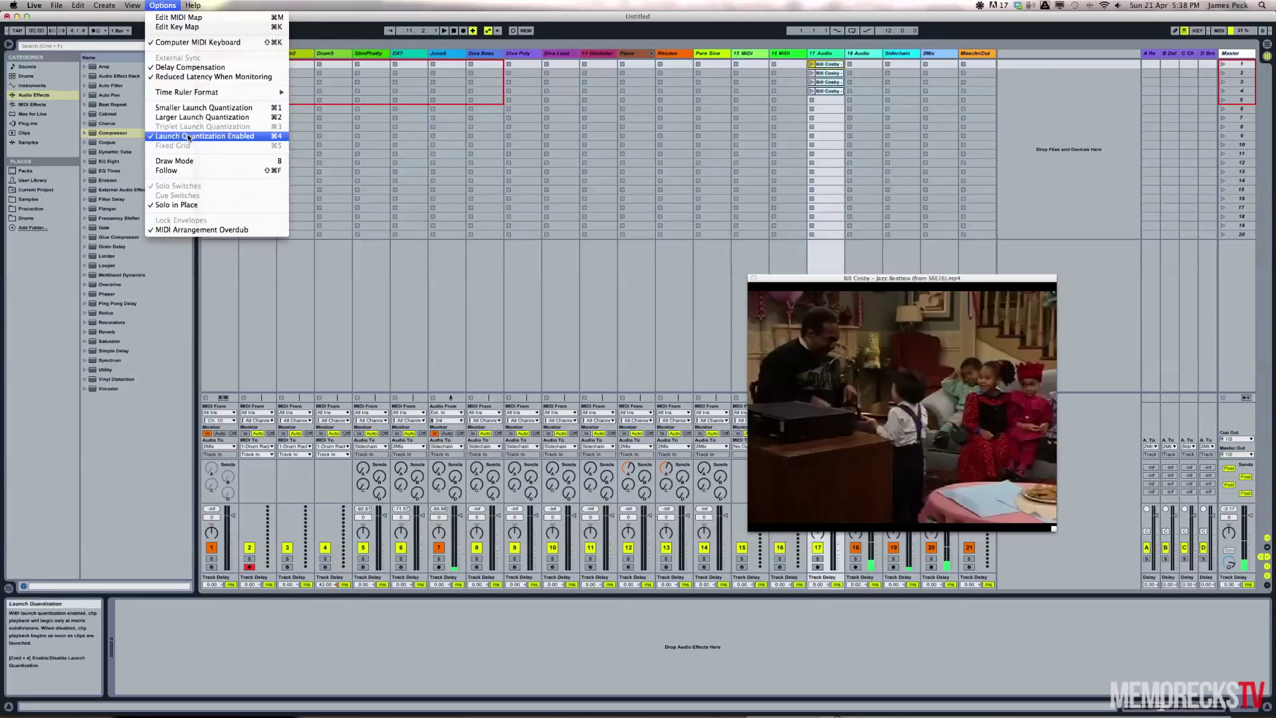
pyautogui.click(202, 136)
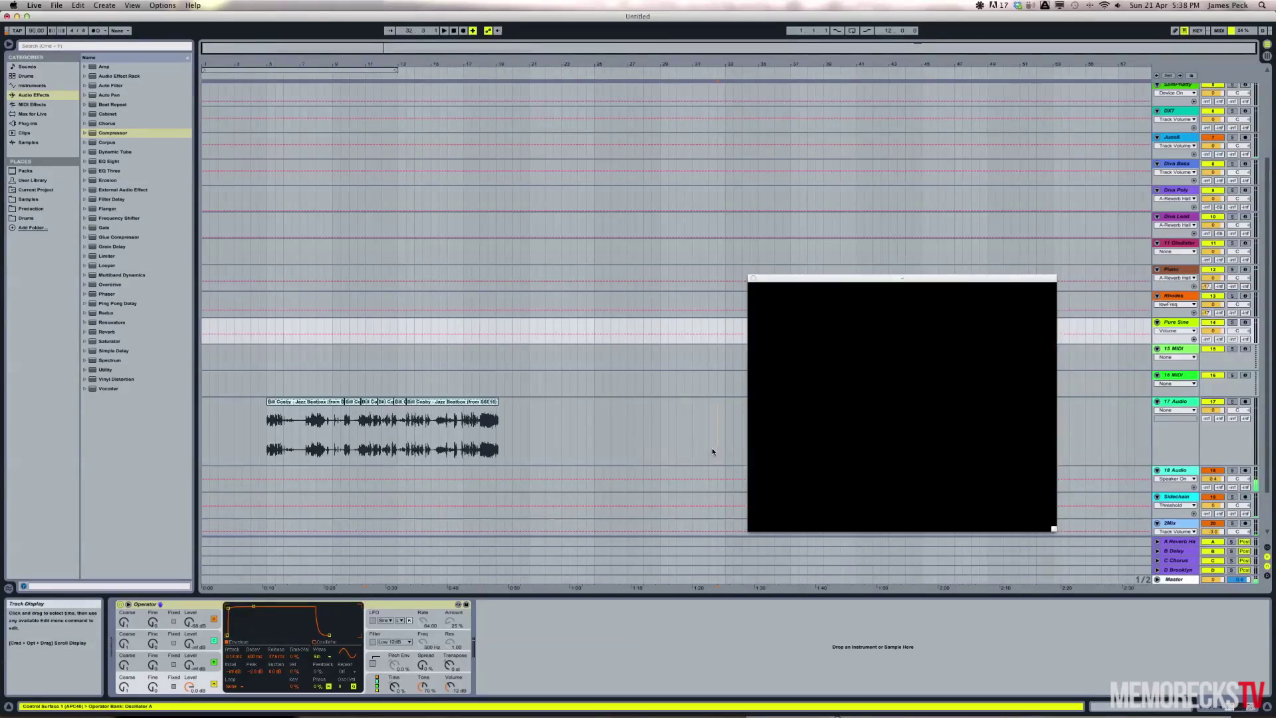
# Select the 17 Audio track, switch to Session view, and play a Bill Cosby clip.
pyautogui.click(714, 448)
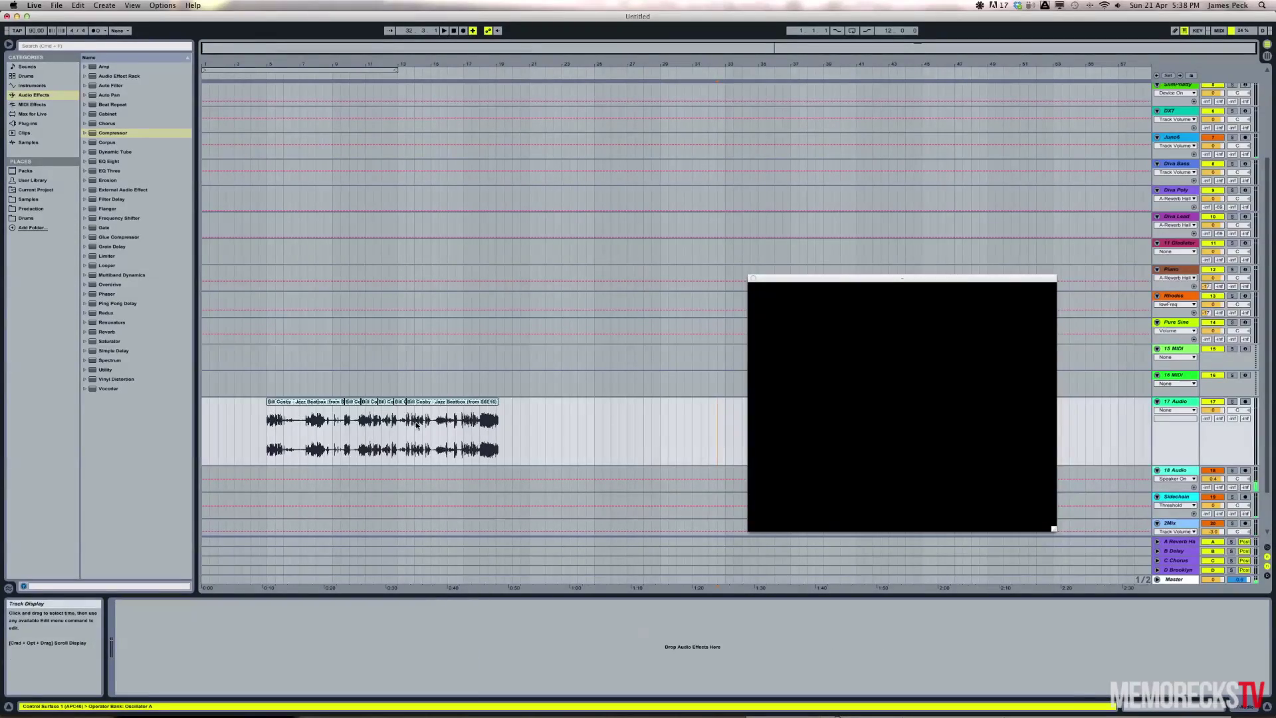
pyautogui.press('Tab')
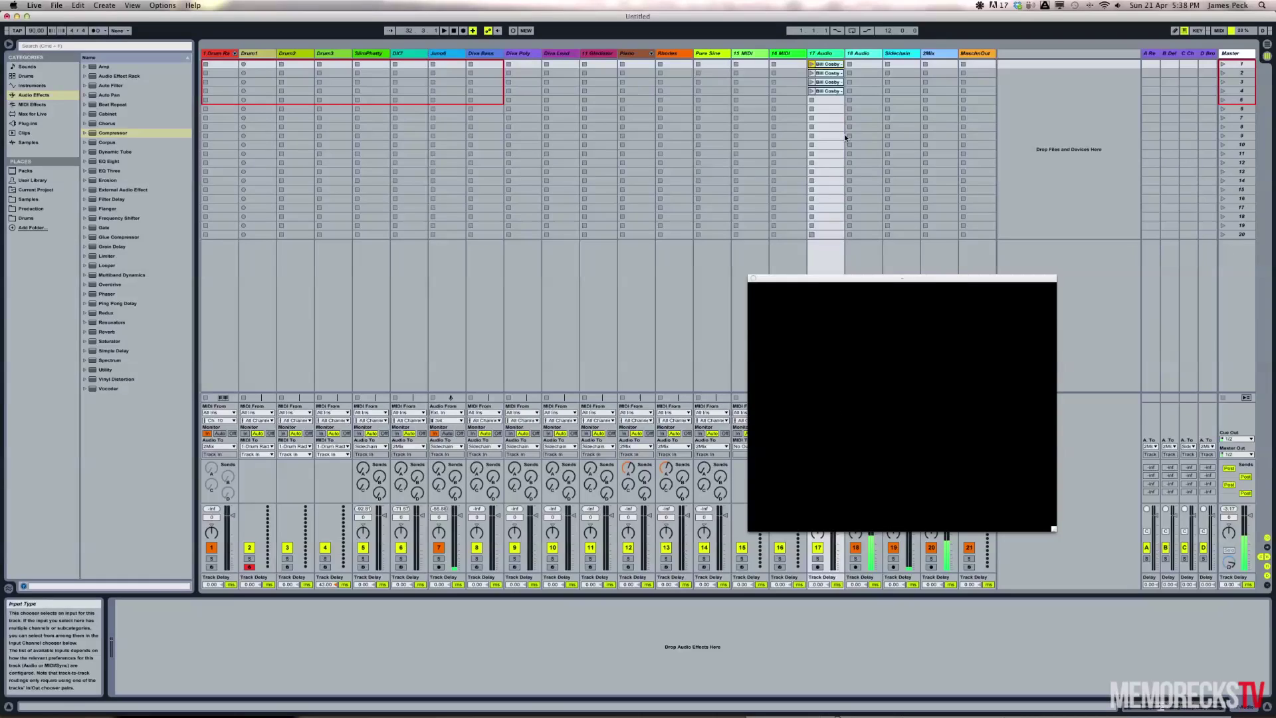
pyautogui.click(812, 73)
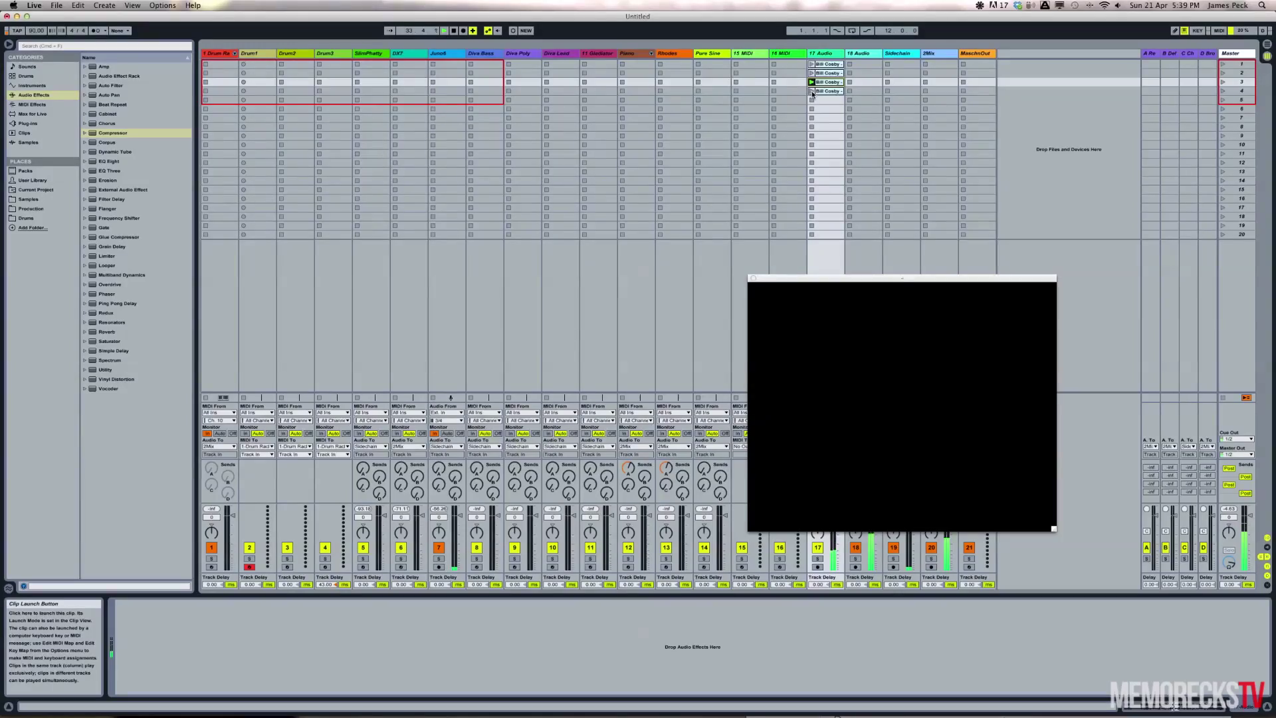
# Select the fourth Bill Cosby clip and turn on MIDI Map Mode with Cmd+M.
pyautogui.click(811, 91)
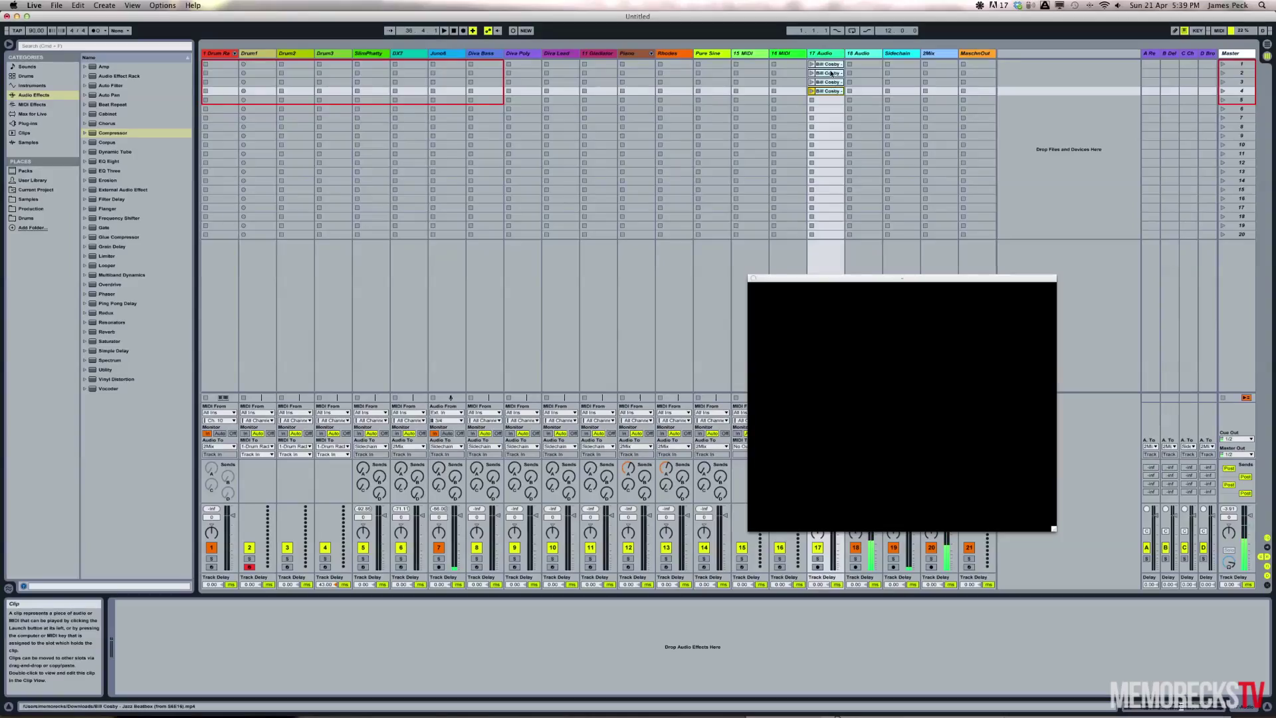
pyautogui.press('super+m')
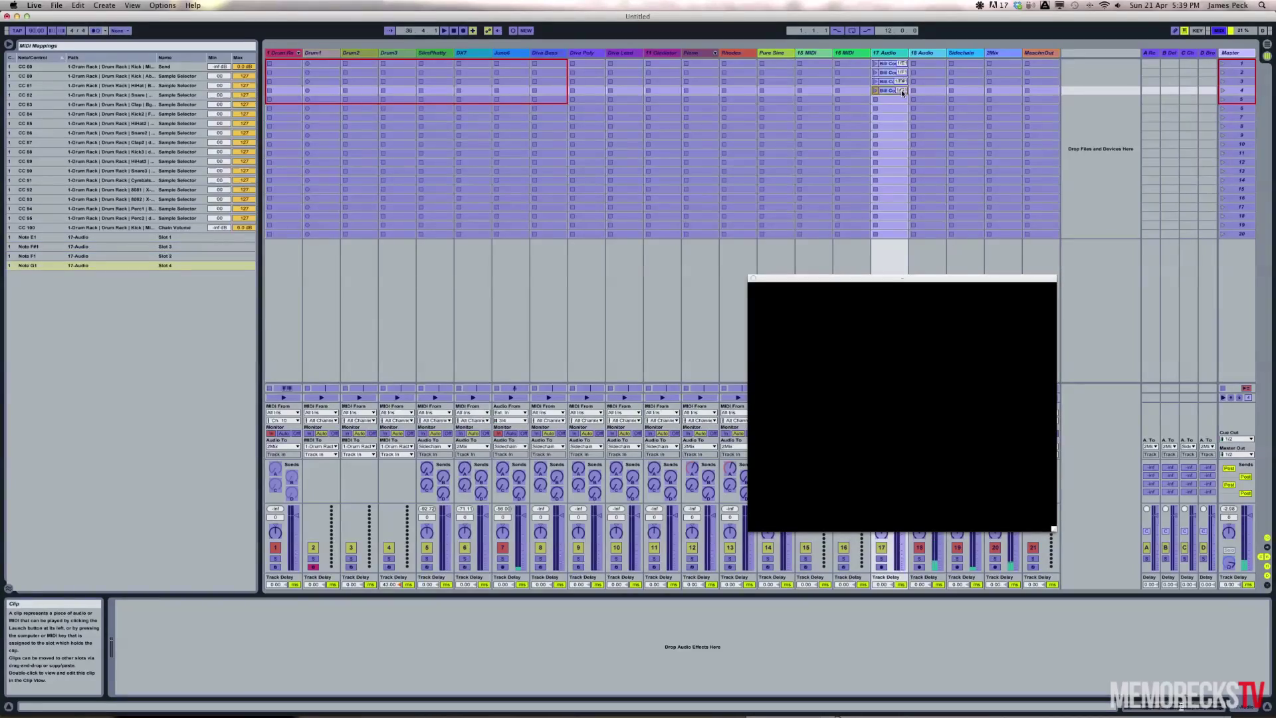
# Exit MIDI Map Mode with Cmd+M, keeping the four 17 Audio slot mappings.
pyautogui.press('super+m')
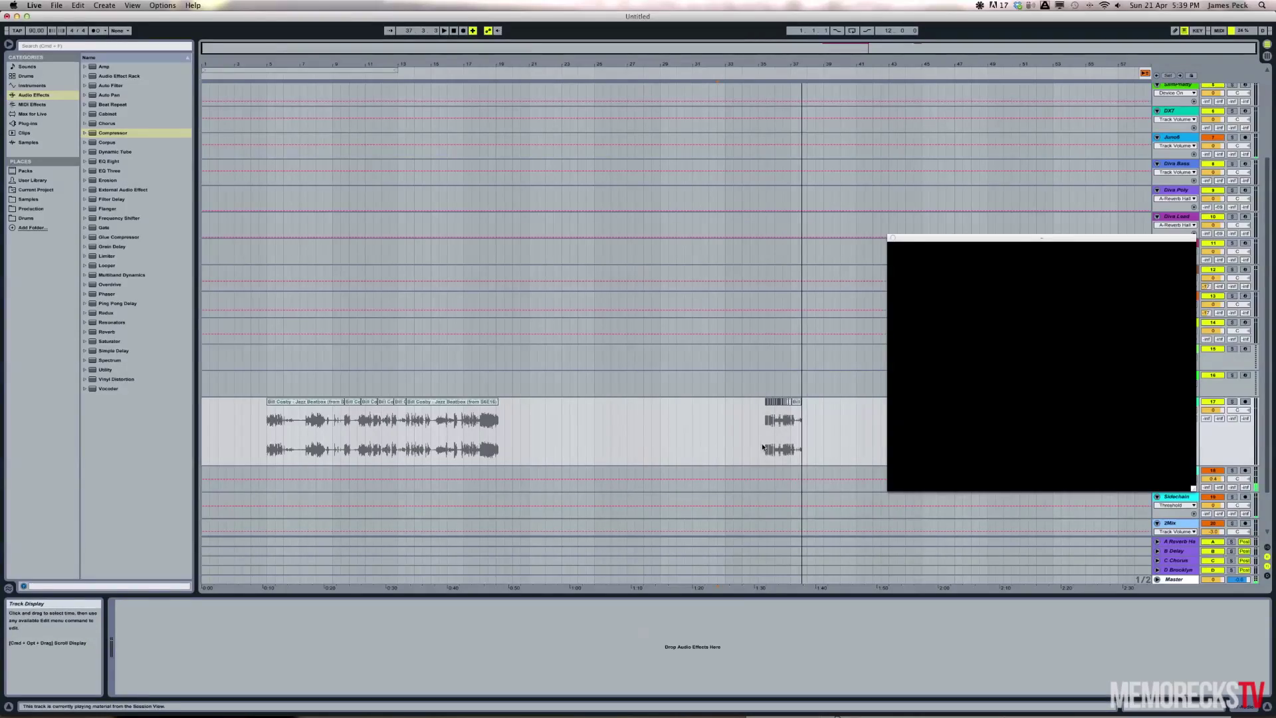
# Zoom the Arrangement in twice around the short Bill Cosby clip near bar 36.
pyautogui.click(765, 424)
pyautogui.press('+')
pyautogui.press('+')
pyautogui.press('+')
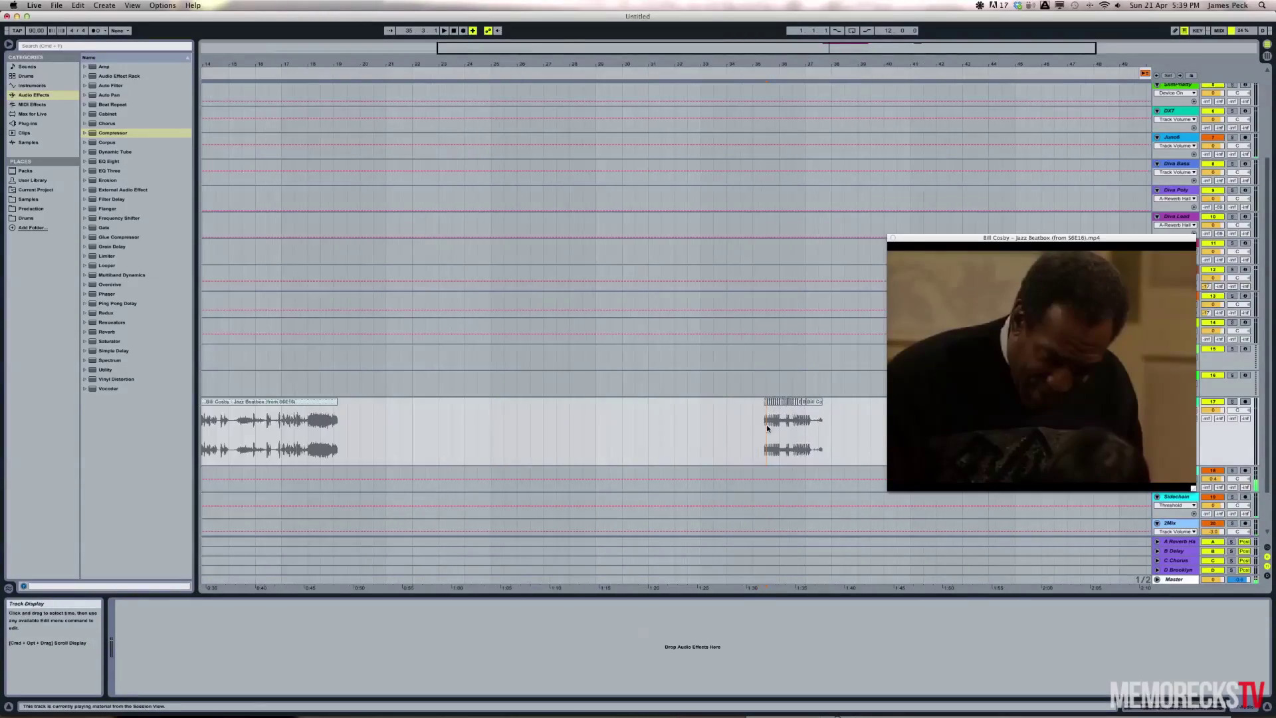
pyautogui.press('+')
pyautogui.press('+')
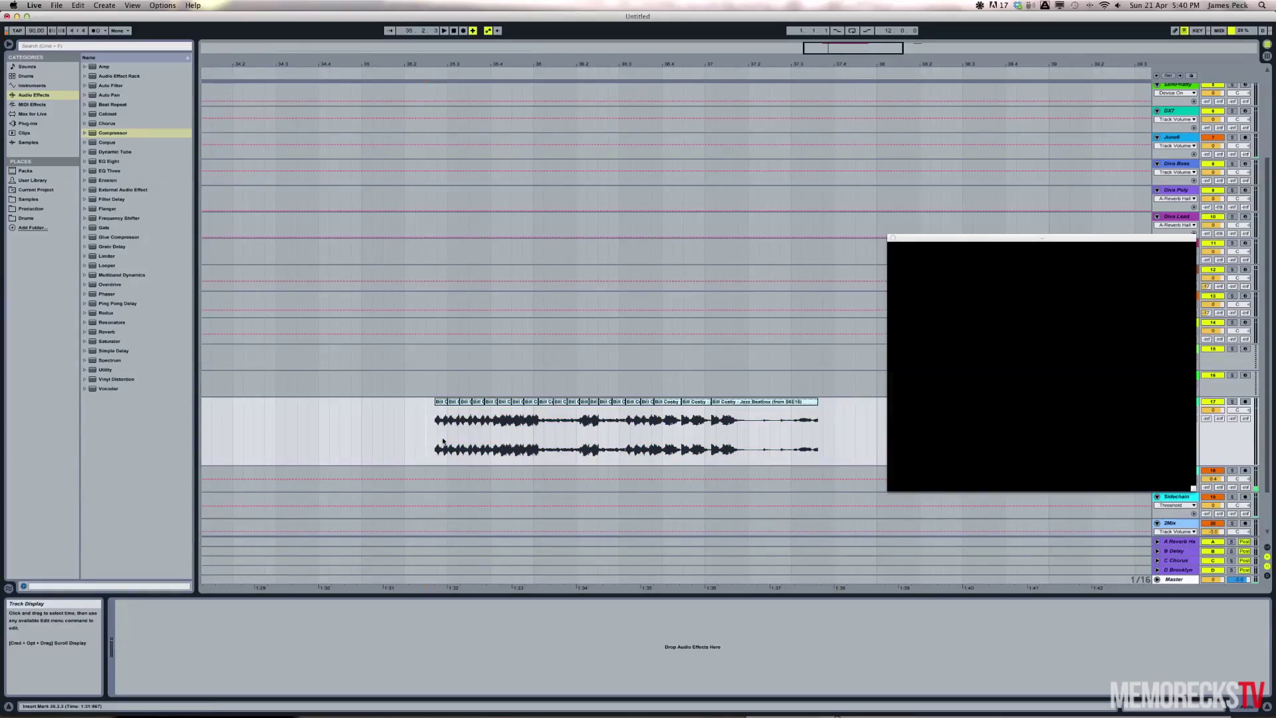
# Delete the audio from 35.2.3 to 37.4.4, then return to Session view with Diva closed and Diva Lead selected.
pyautogui.moveTo(443, 441); pyautogui.dragTo(385, 432)
pyautogui.press('Delete')
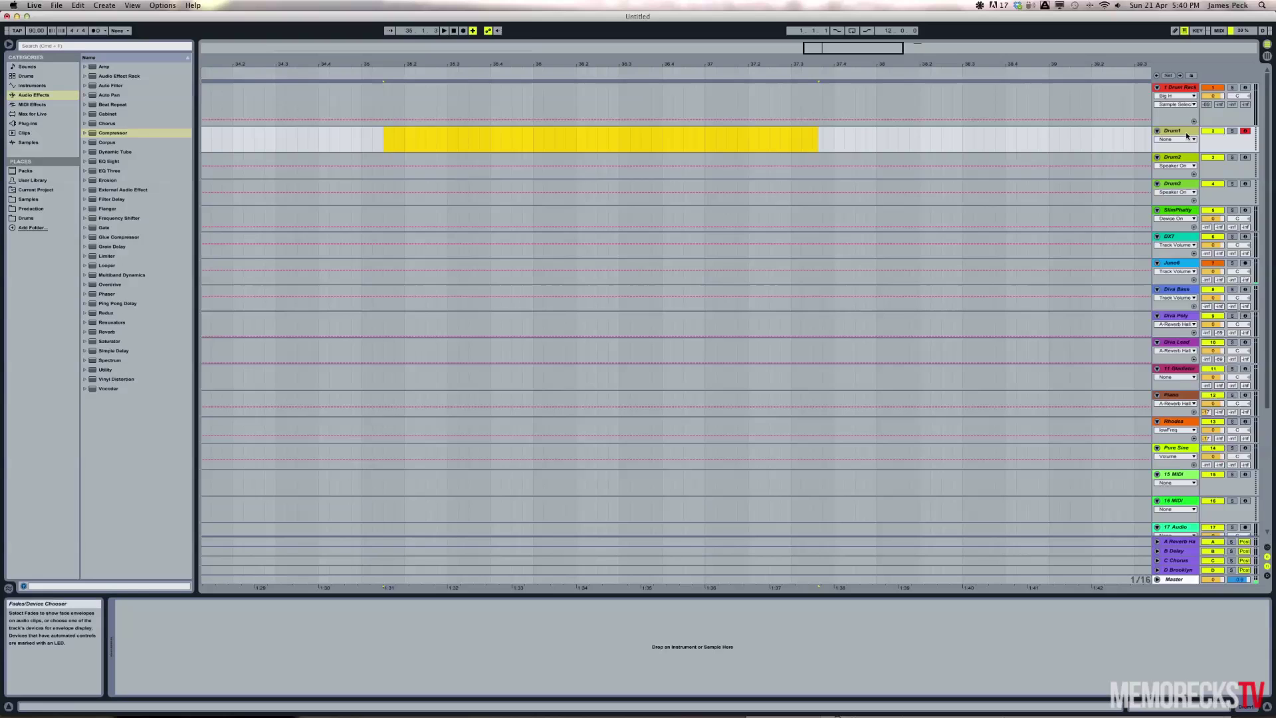
pyautogui.press('Tab')
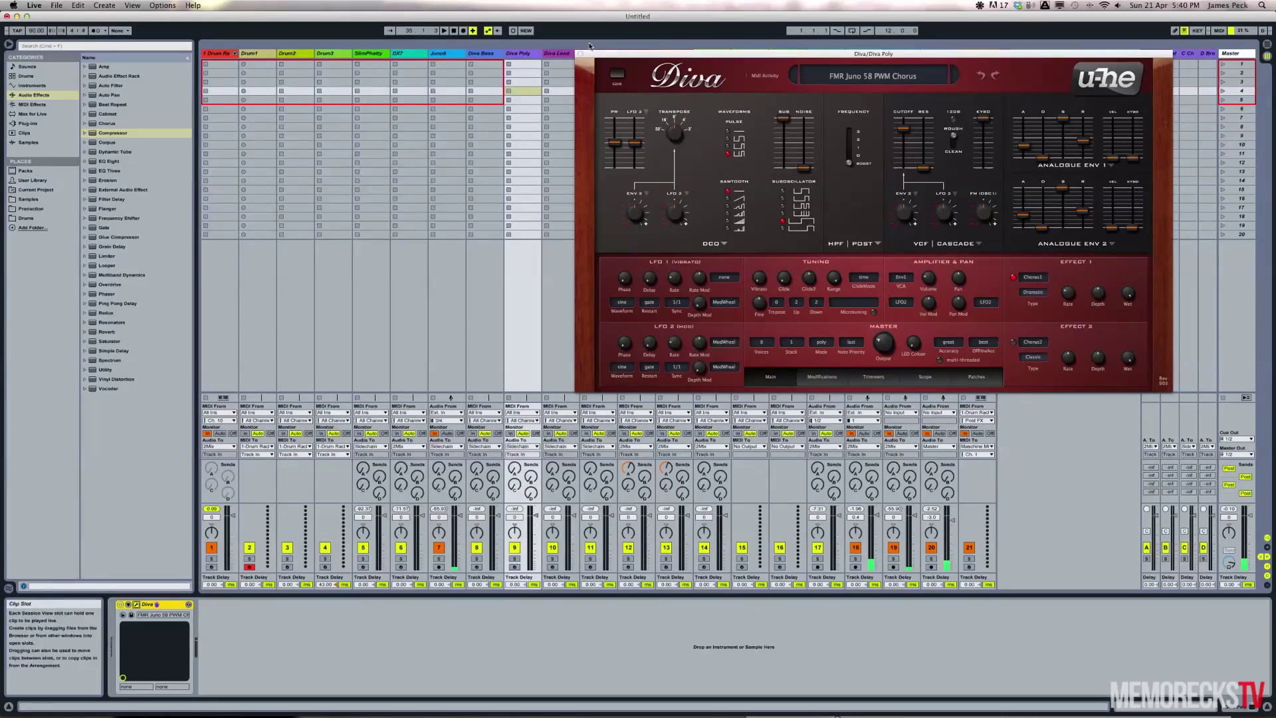
pyautogui.click(580, 53)
pyautogui.click(549, 65)
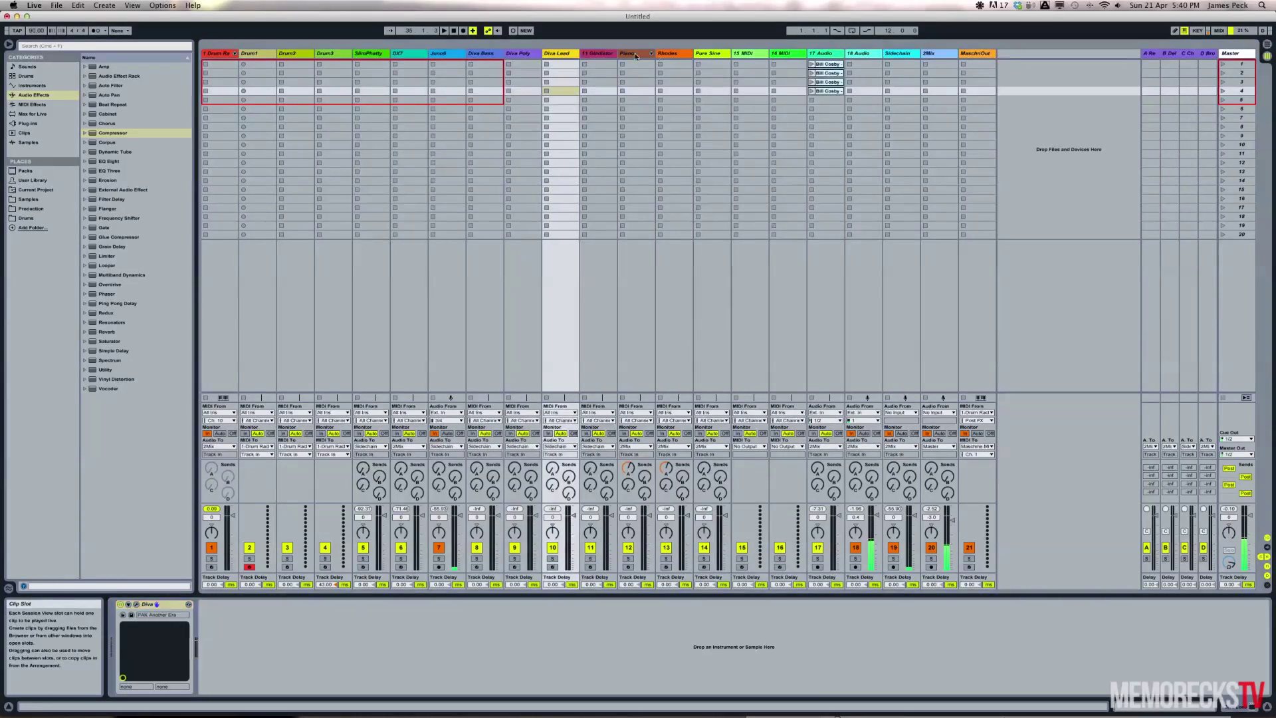